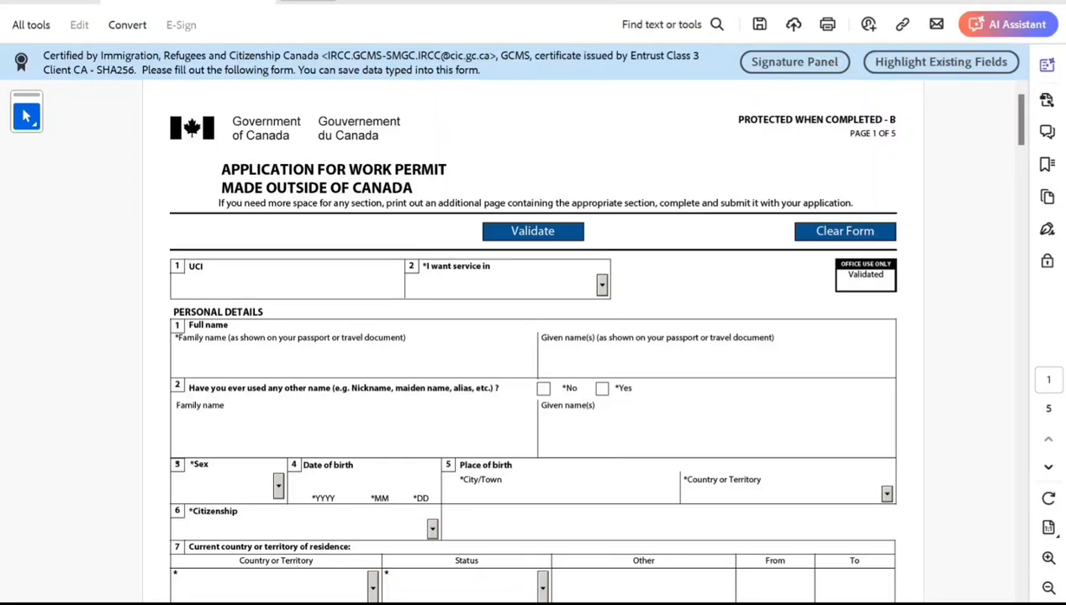
# Choose English as the service language and enter the applicant's family name and given name.
pyautogui.click(602, 285)
pyautogui.click(516, 315)
pyautogui.click(178, 358)
pyautogui.write('Smith')
pyautogui.press('Tab')
pyautogui.write('John')
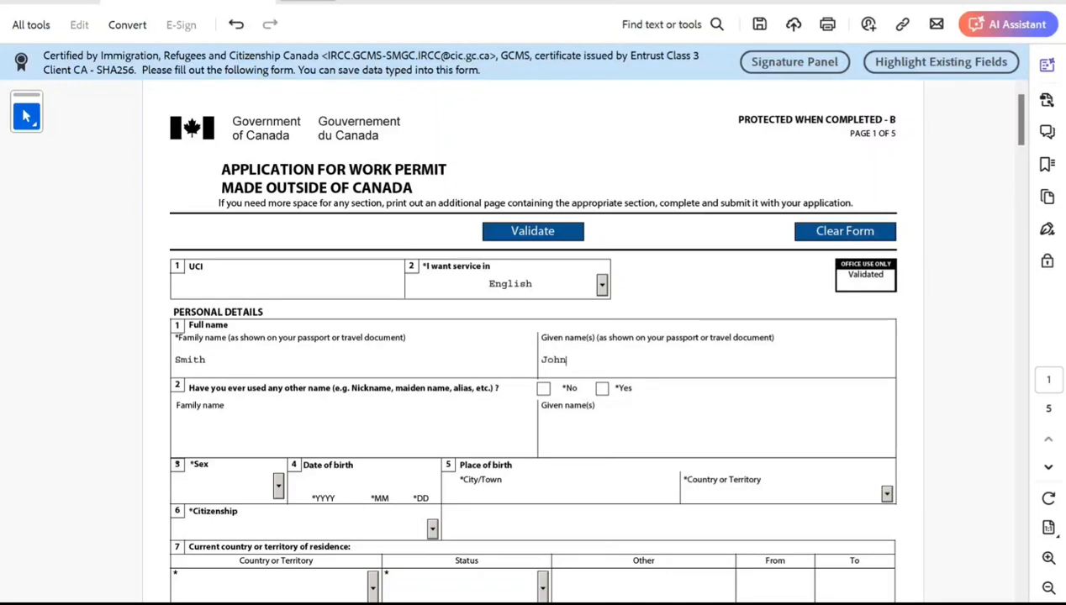
# Answer No to having used other names and set sex to Male.
pyautogui.click(544, 389)
pyautogui.scroll(-1, 533, 342)
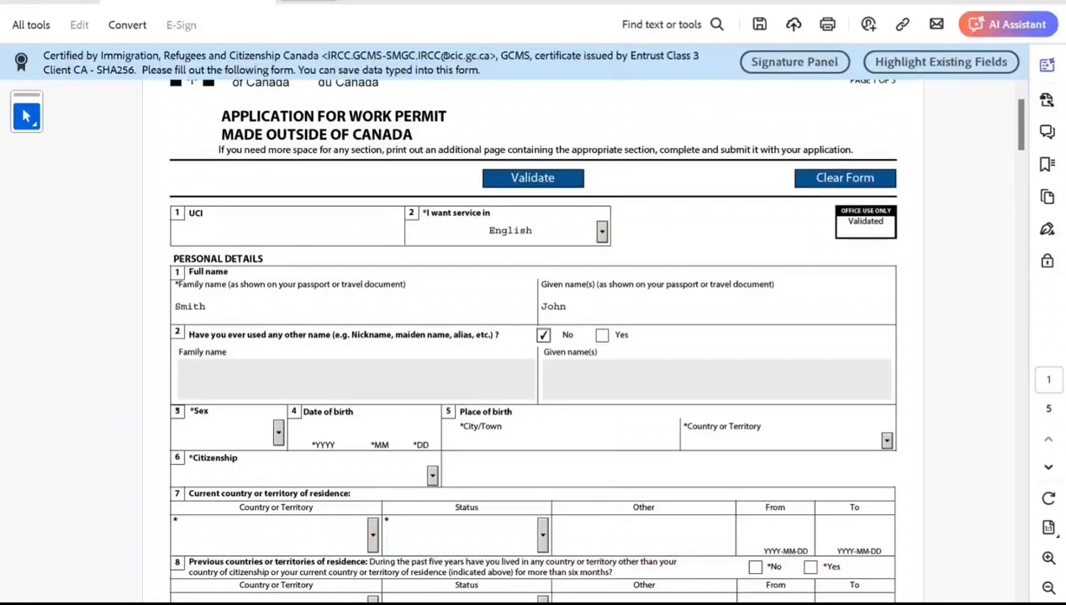
pyautogui.click(279, 433)
pyautogui.press('Return')
# Enter the applicant's date of birth in the year, month and day fields.
pyautogui.click(323, 429)
pyautogui.write('1996 10 10')
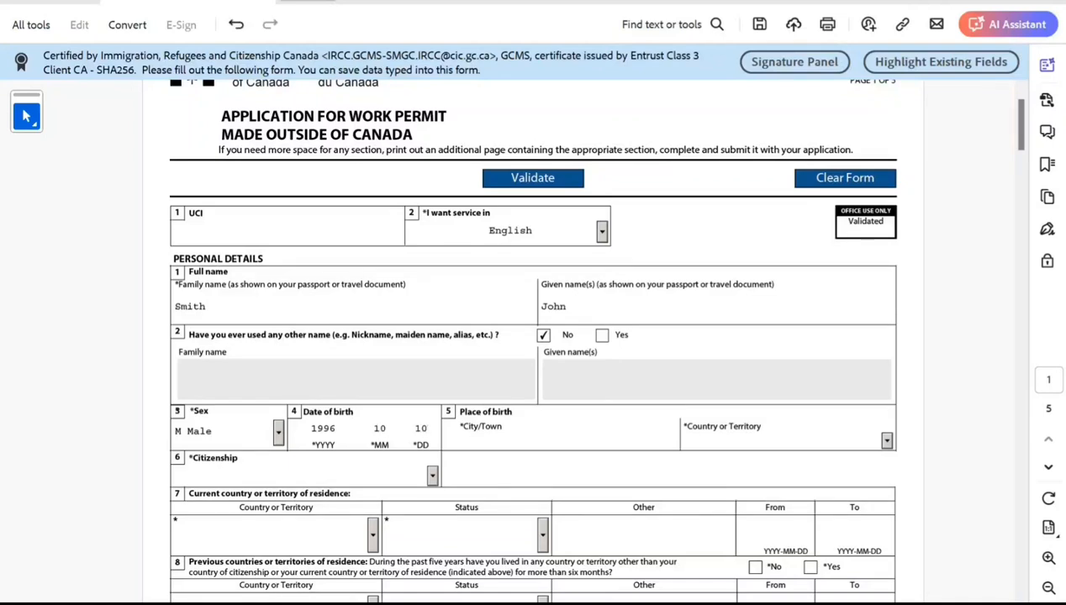
# Enter New Delhi as the city of birth and India as the country of birth.
pyautogui.click(460, 439)
pyautogui.write('New Delhi')
pyautogui.press('Tab')
pyautogui.write('in')
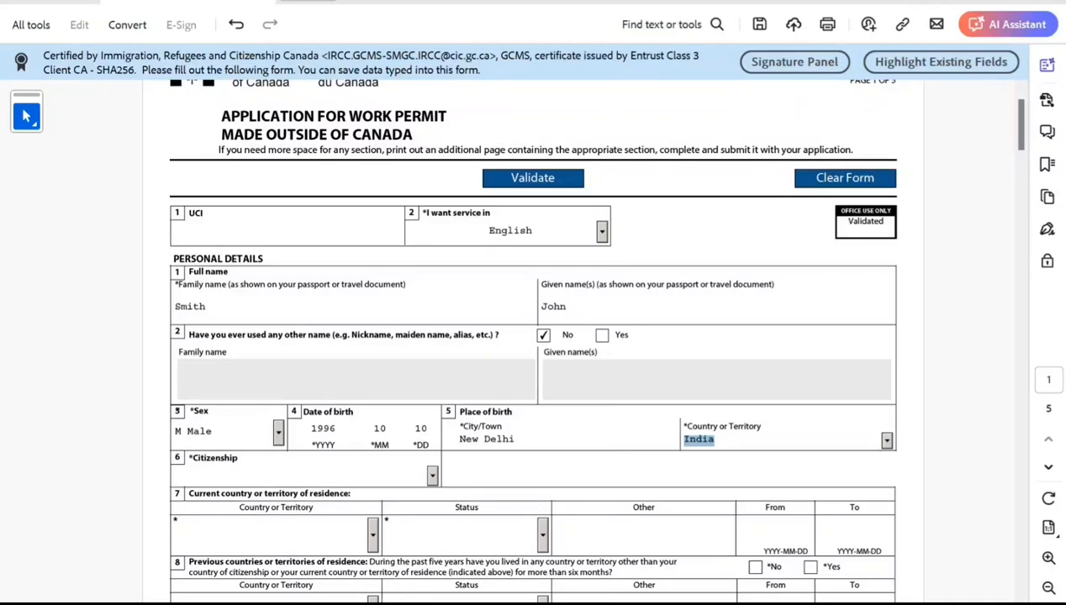
# Set citizenship to India.
pyautogui.scroll(-3, 532, 336)
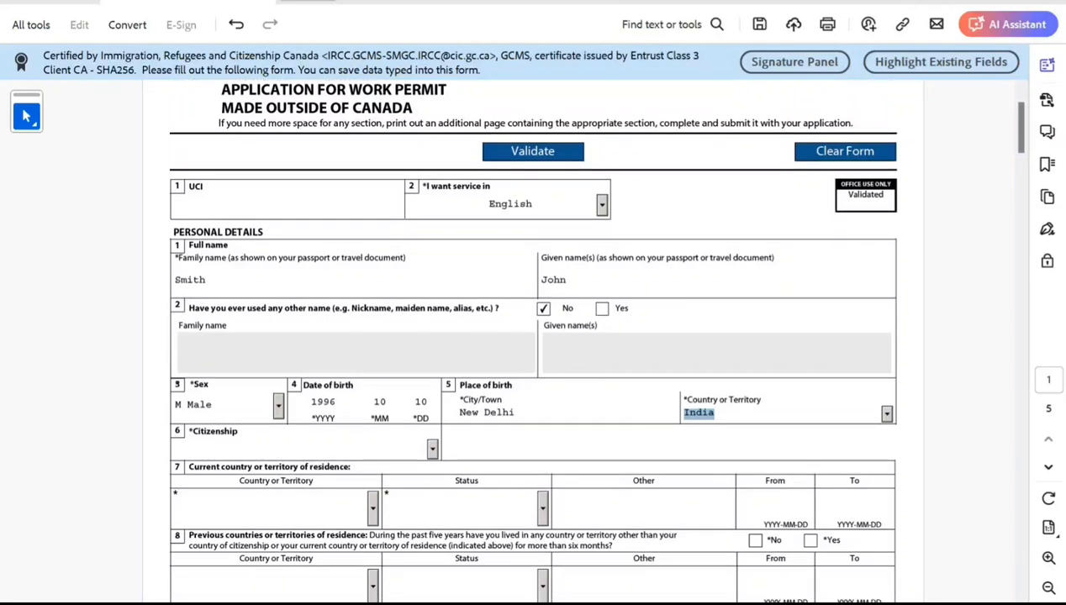
pyautogui.click(432, 396)
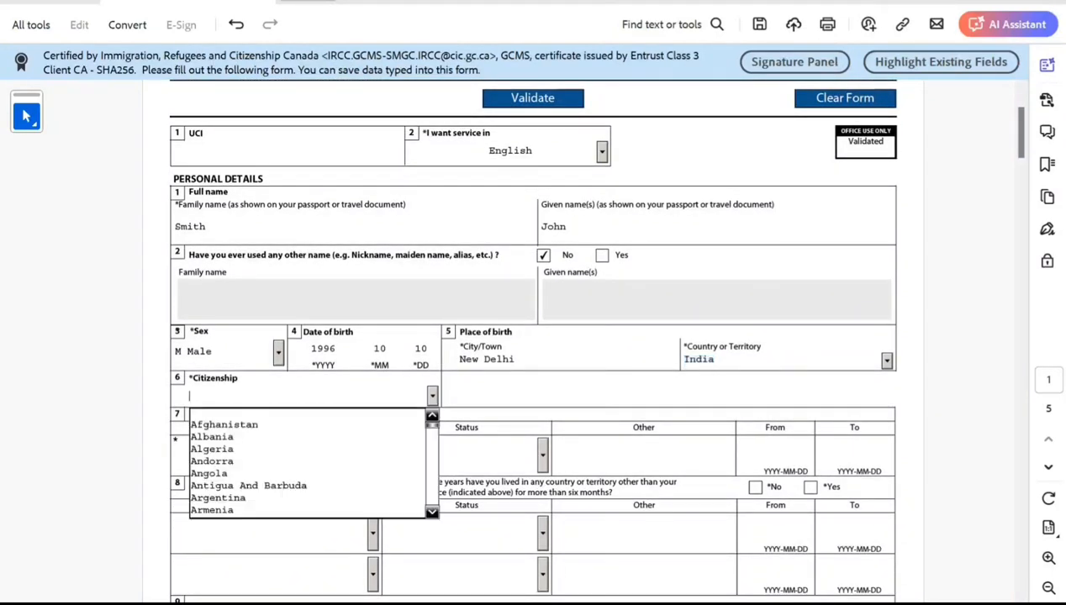
pyautogui.write('India')
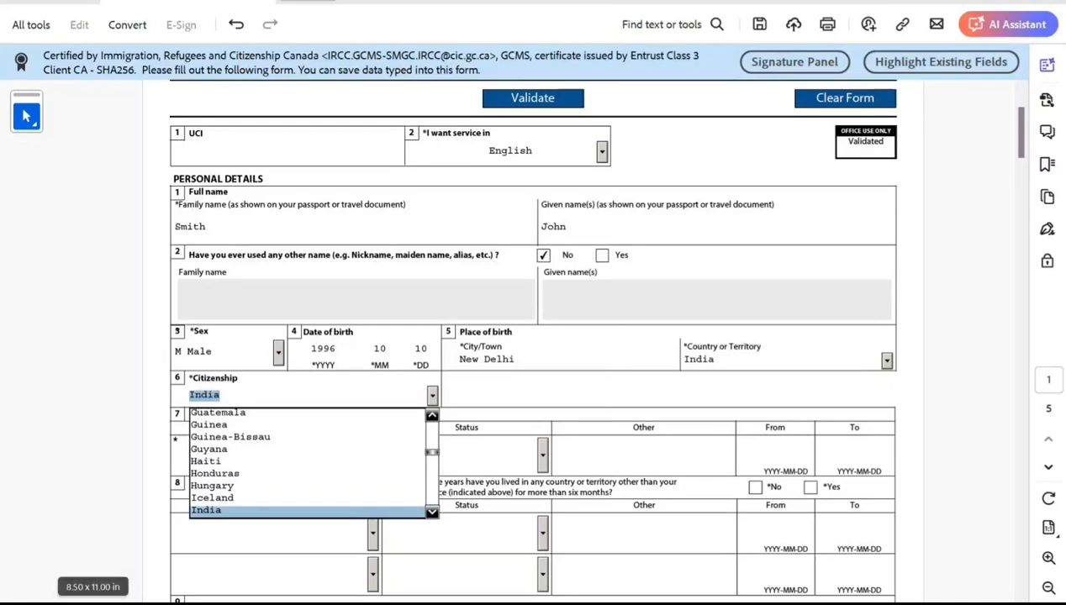
pyautogui.press('Return')
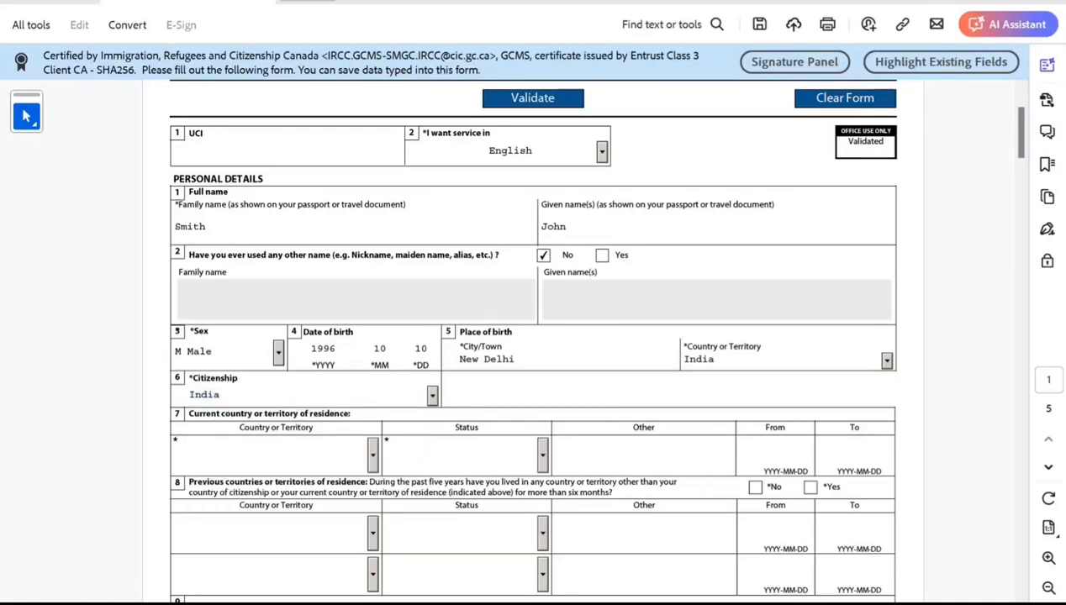
# Set the current country of residence to India with status Citizen.
pyautogui.scroll(-1, 533, 337)
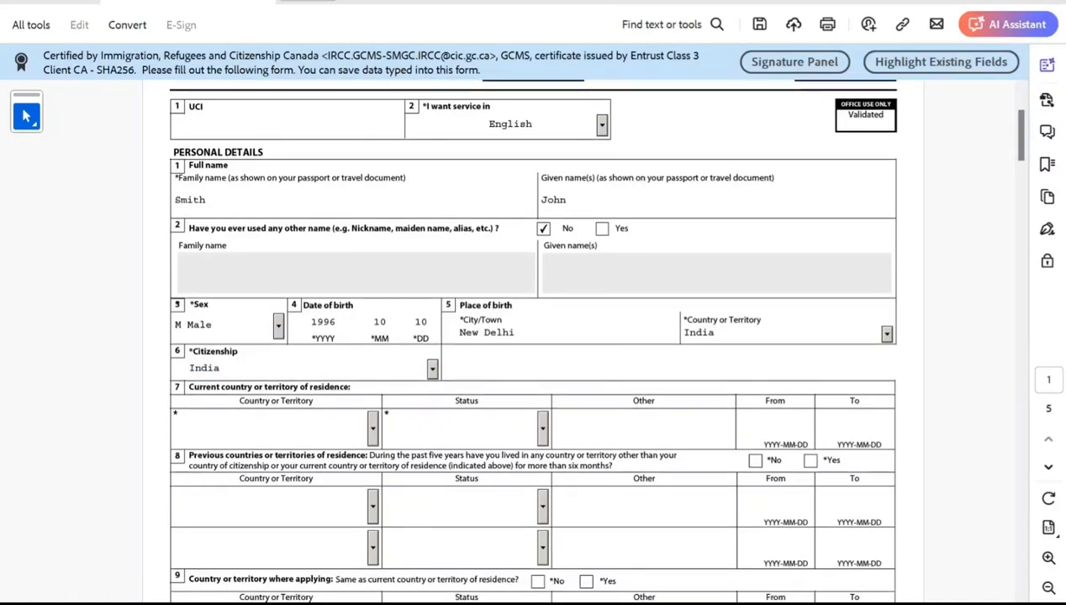
pyautogui.click(372, 429)
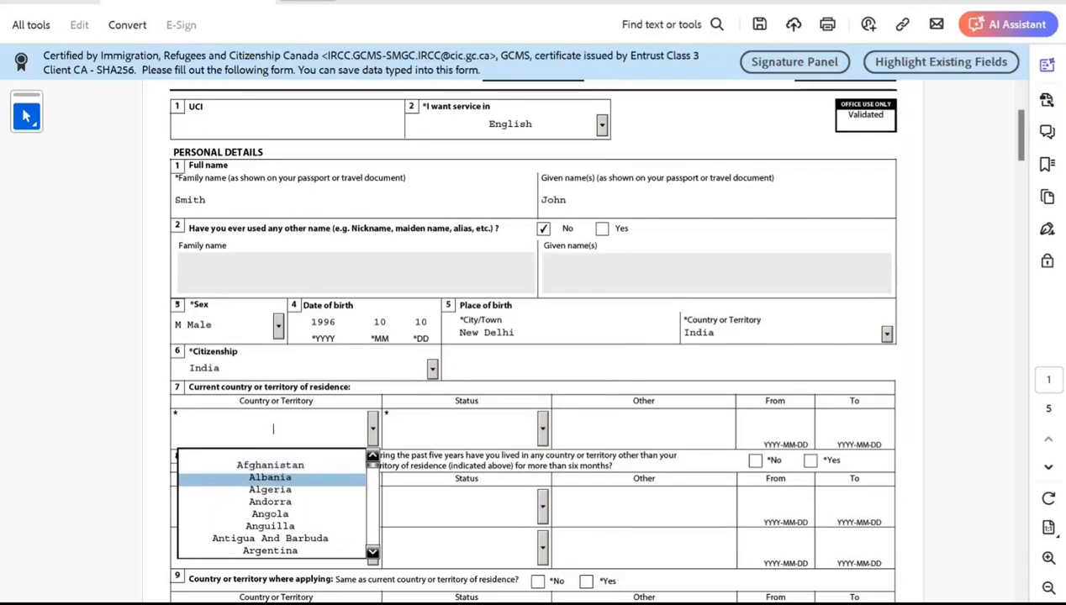
pyautogui.write('India')
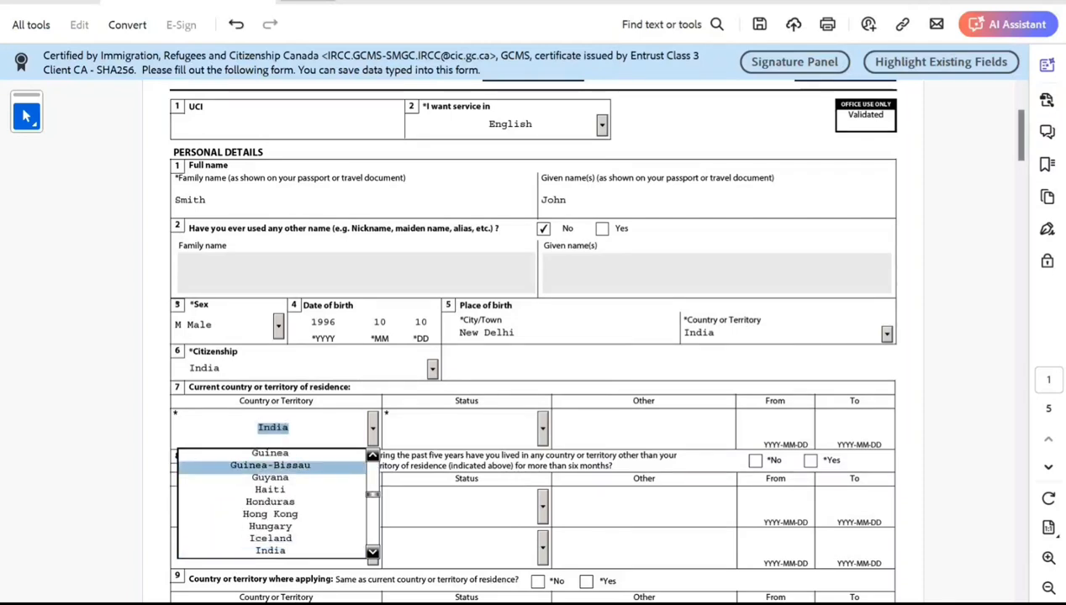
pyautogui.click(542, 429)
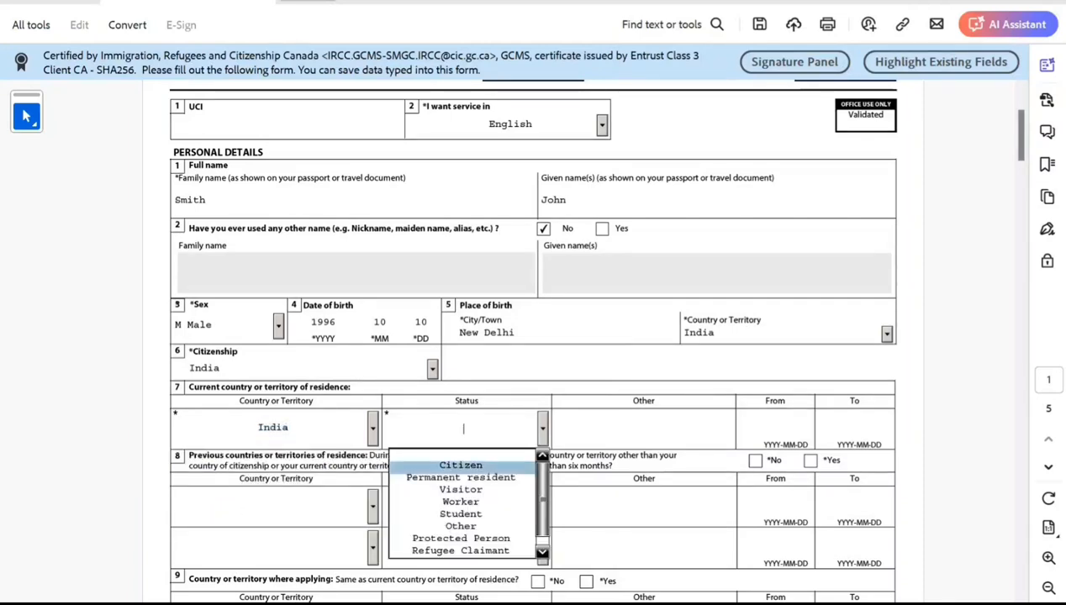
pyautogui.click(463, 465)
pyautogui.scroll(-2, 463, 465)
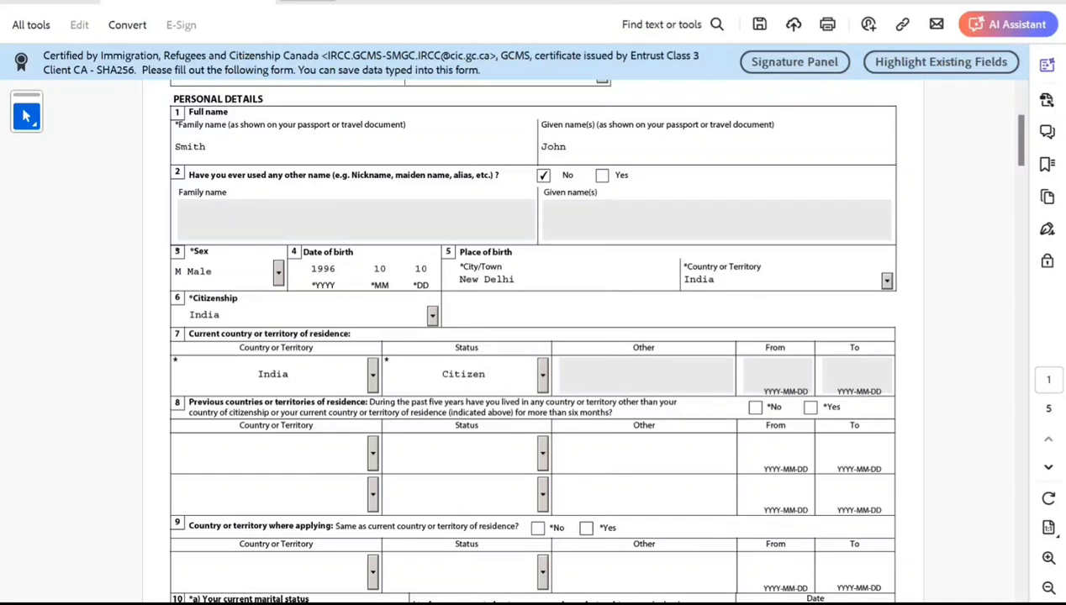
# Answer No to previous countries of residence and Yes to applying from the same country.
pyautogui.click(755, 407)
pyautogui.scroll(-2, 703, 543)
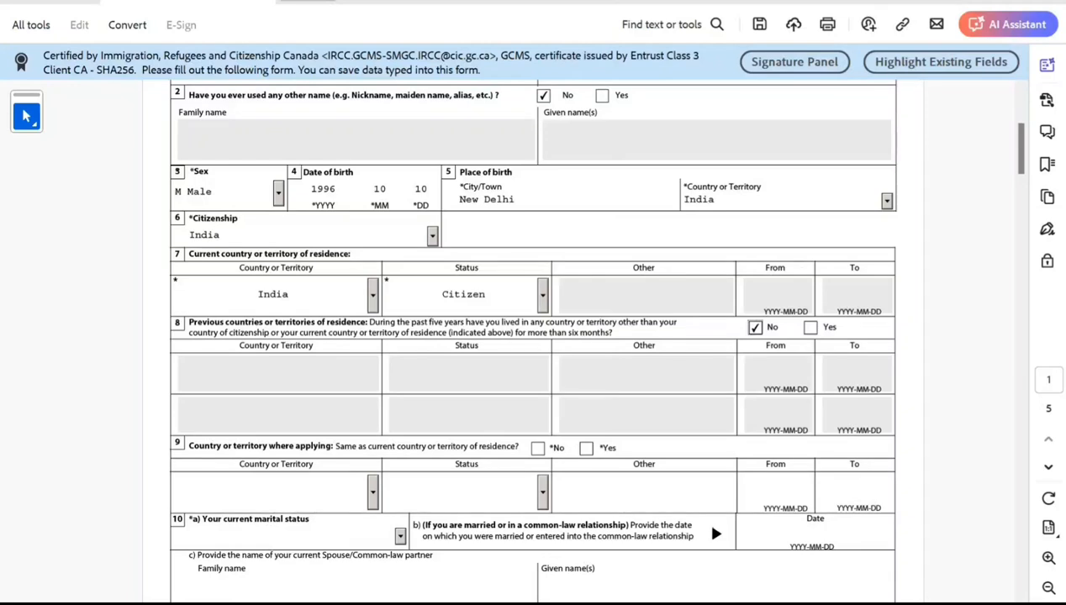
pyautogui.click(586, 448)
pyautogui.scroll(-2, 533, 336)
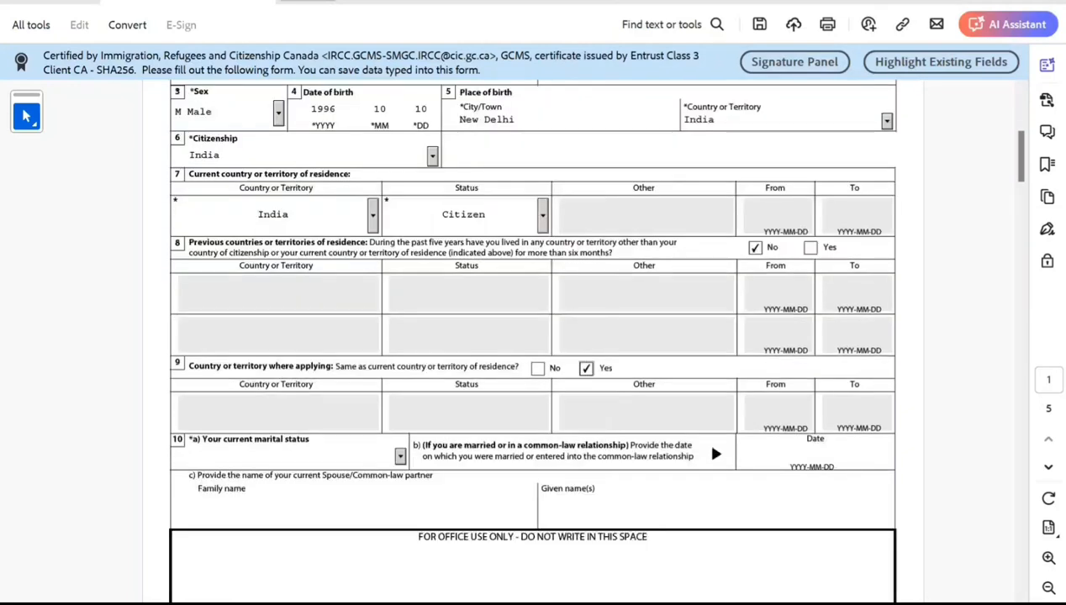
# Set current marital status to Single.
pyautogui.click(400, 456)
pyautogui.press('Down')
pyautogui.press('Down')
pyautogui.press('Down')
pyautogui.press('Down')
pyautogui.press('Down')
pyautogui.press('Down')
pyautogui.press('Return')
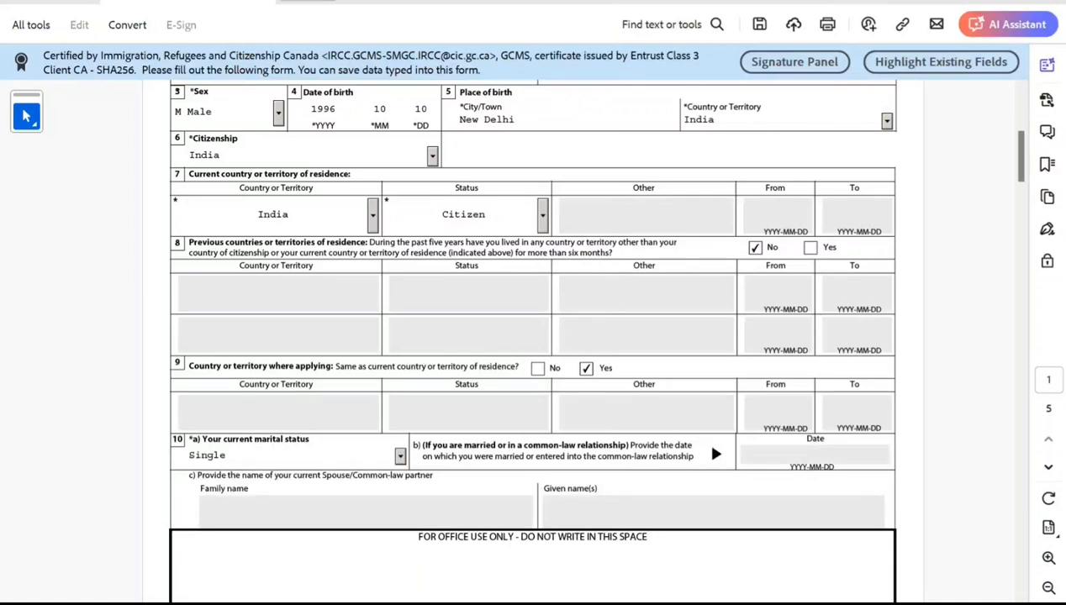
# Answer No to having previously been married or in a common-law relationship.
pyautogui.scroll(-3, 533, 336)
pyautogui.scroll(-1, 533, 336)
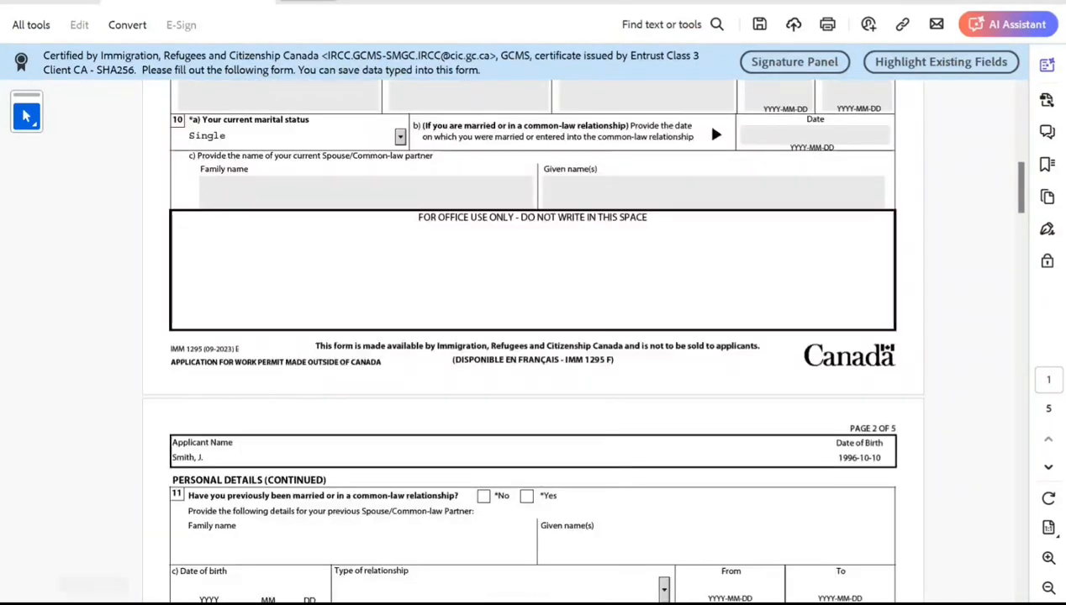
pyautogui.click(484, 496)
pyautogui.scroll(-2, 533, 336)
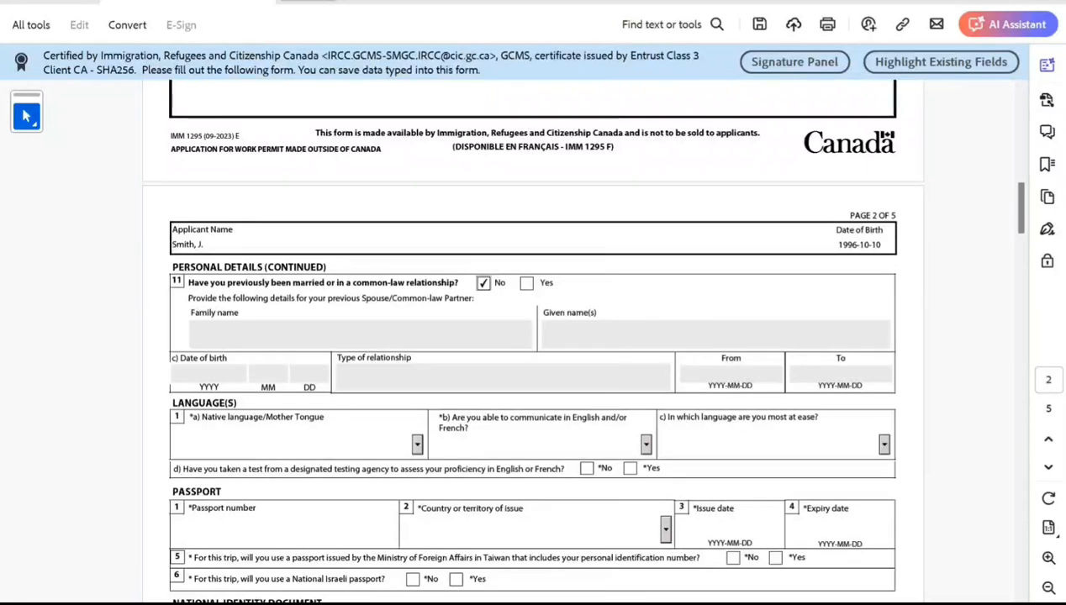
# Set native language to Hindi.
pyautogui.click(277, 445)
pyautogui.press('h')
pyautogui.press('h')
pyautogui.press('h')
pyautogui.press('h')
pyautogui.press('h')
pyautogui.press('h')
pyautogui.press('h')
pyautogui.press('h')
pyautogui.press('h')
pyautogui.press('h')
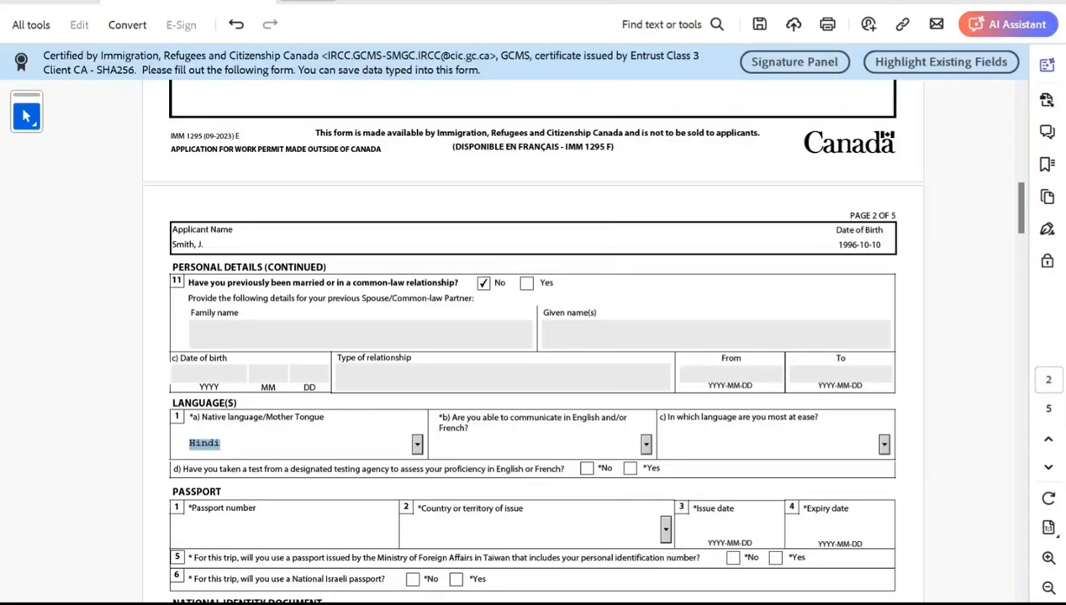
# Choose English for communication ability and answer No to having taken a language test.
pyautogui.click(646, 444)
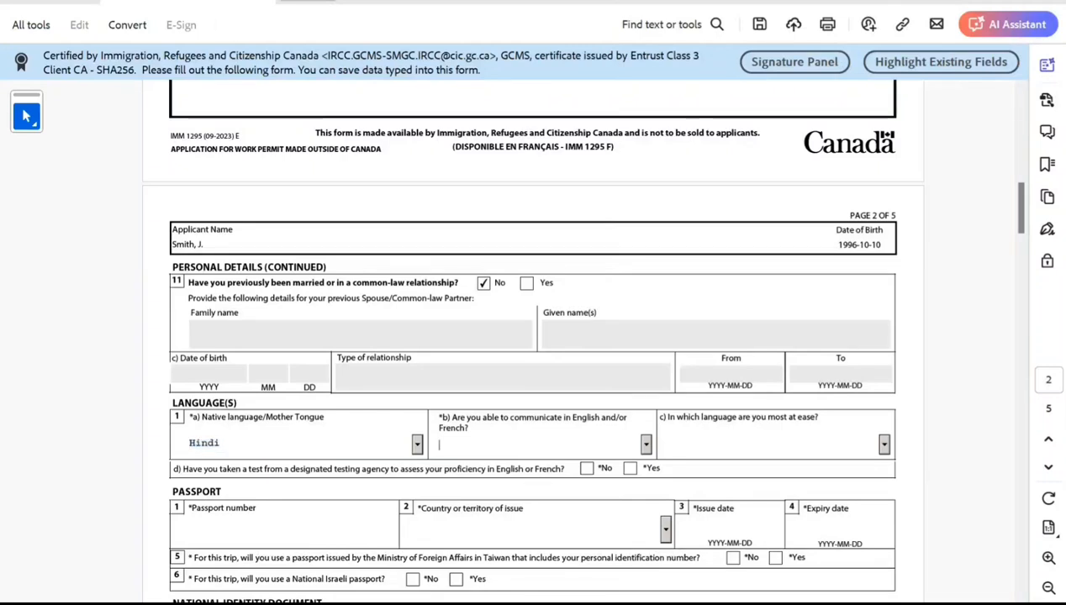
pyautogui.click(646, 445)
pyautogui.press('Return')
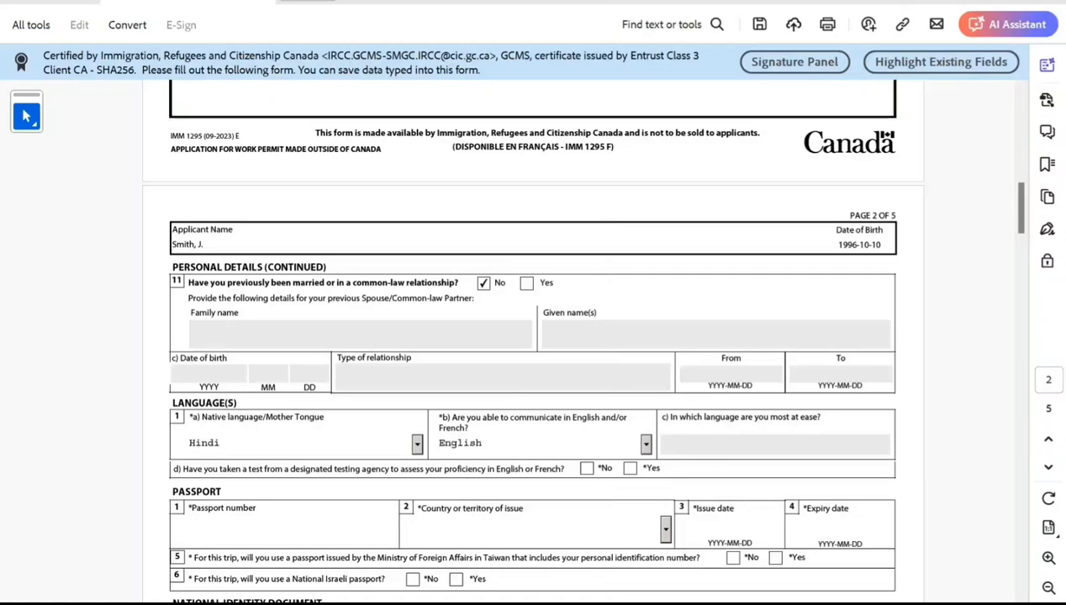
pyautogui.click(586, 470)
# Enter the passport number and set the country of issue to IND (India).
pyautogui.scroll(-1, 587, 469)
pyautogui.click(193, 475)
pyautogui.write('K7878787878787')
pyautogui.press('Tab')
pyautogui.write('i')
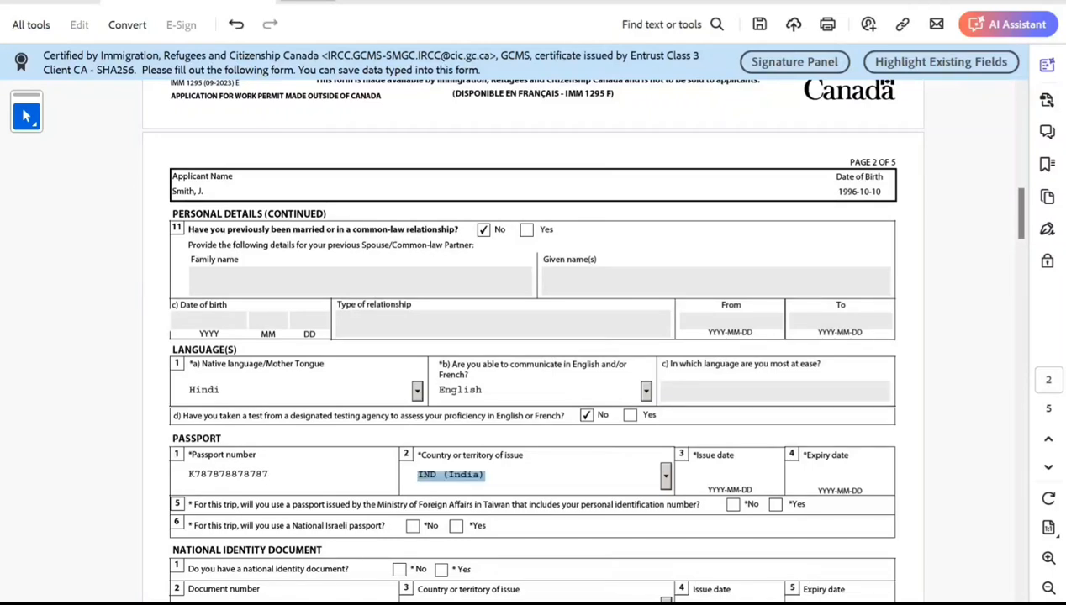
pyautogui.press('Tab')
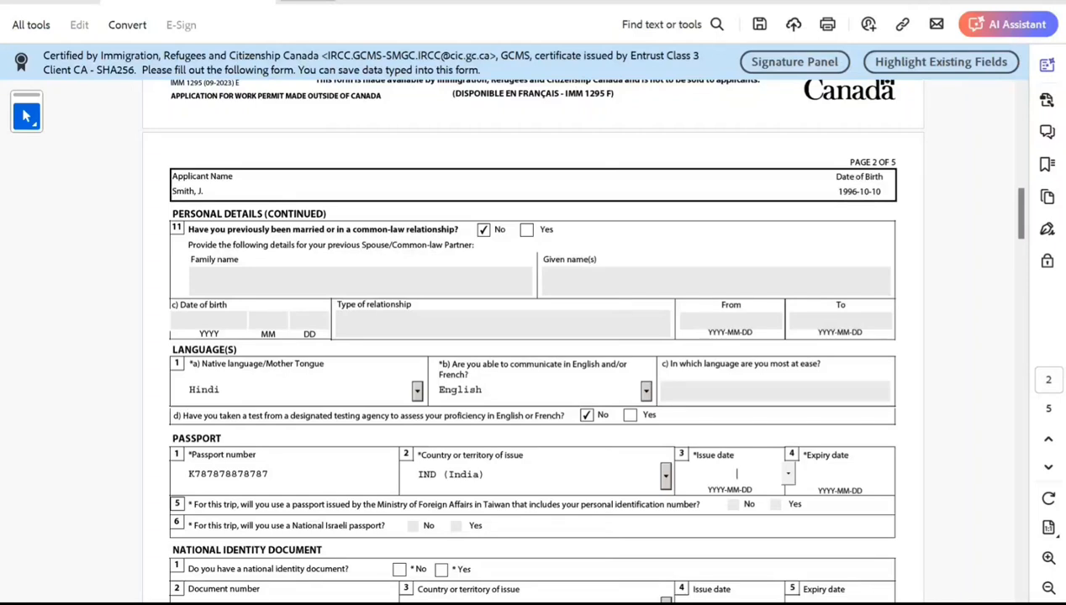
# Pick 2022-02-22 as the passport issue date from the calendar.
pyautogui.click(788, 474)
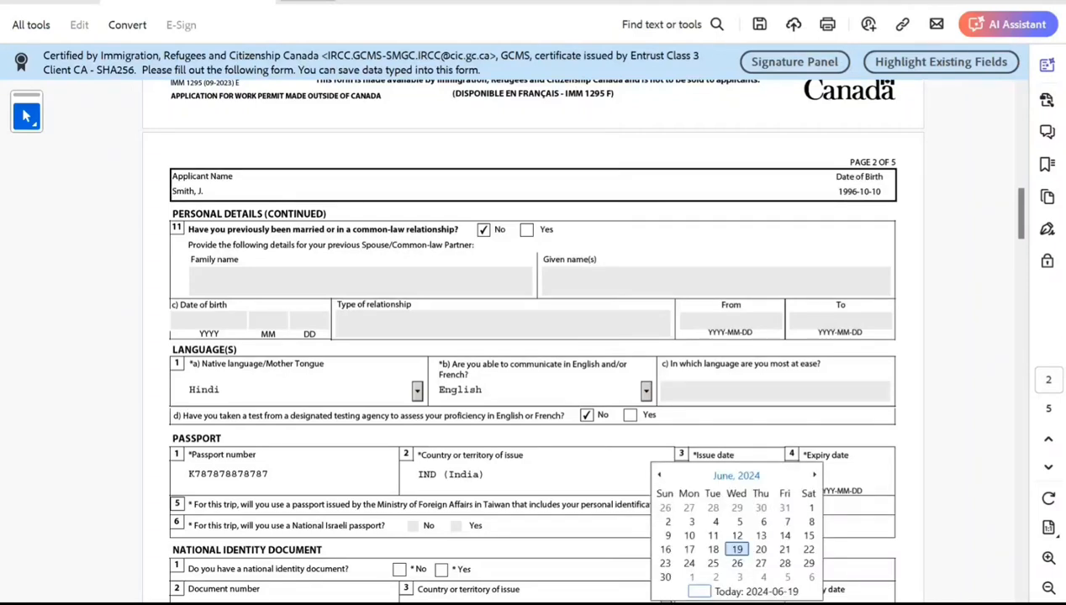
pyautogui.click(736, 476)
pyautogui.click(660, 476)
pyautogui.click(659, 475)
pyautogui.click(716, 502)
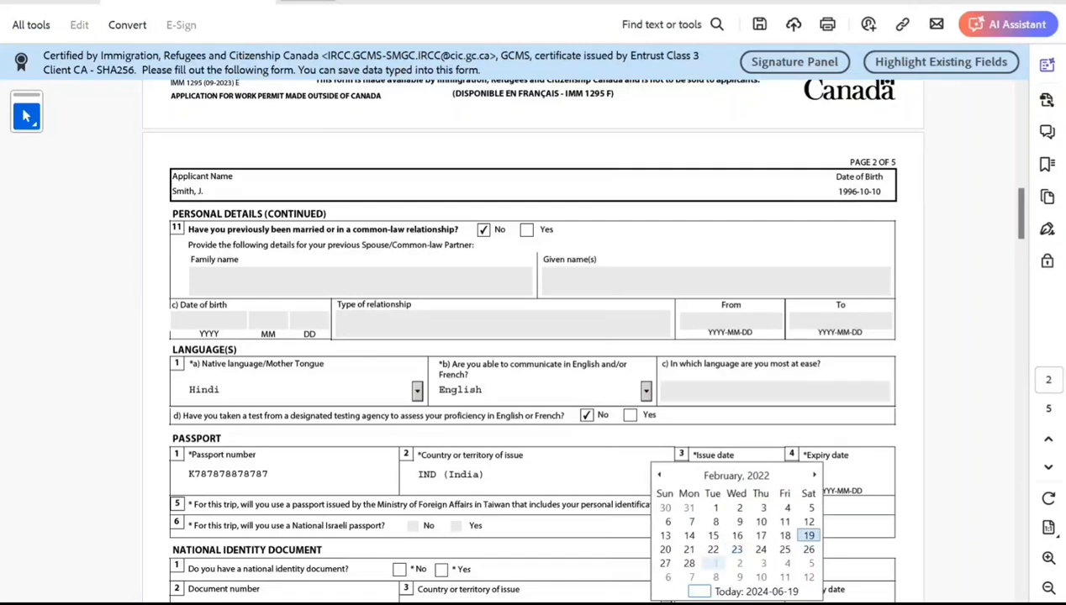
pyautogui.click(707, 544)
# Pick 2032-11-30 as the passport expiry date from the calendar.
pyautogui.click(839, 472)
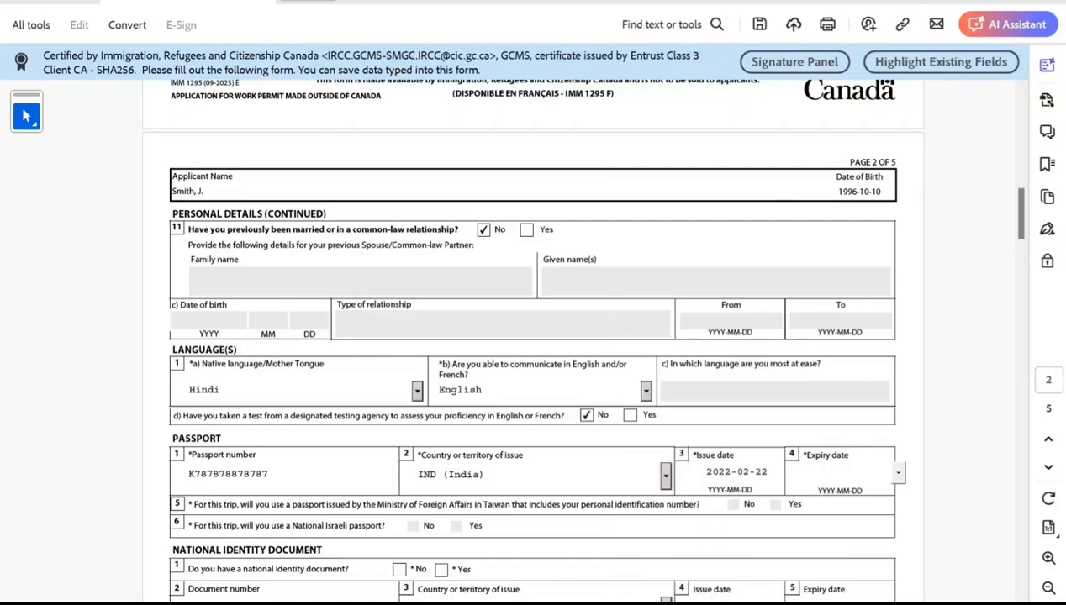
pyautogui.click(898, 472)
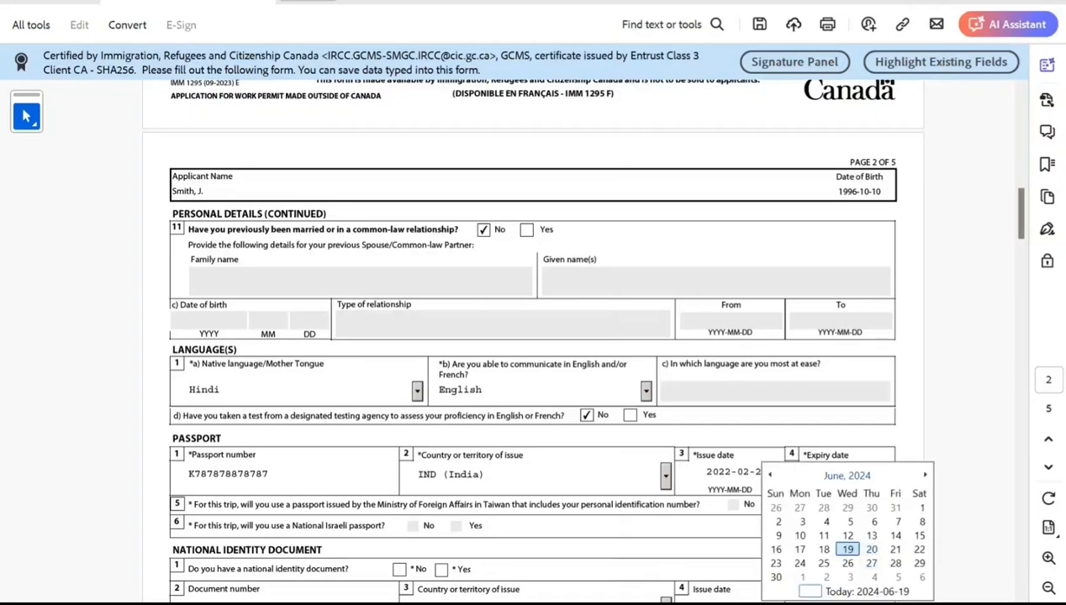
pyautogui.click(847, 475)
pyautogui.scroll(-6, 847, 475)
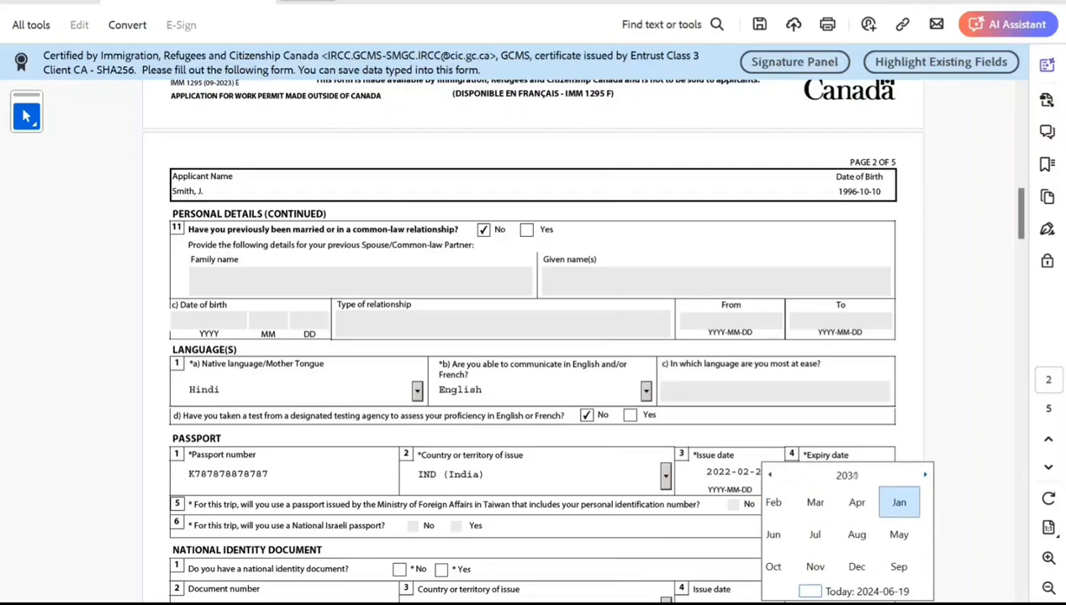
pyautogui.scroll(-2, 847, 475)
pyautogui.click(868, 565)
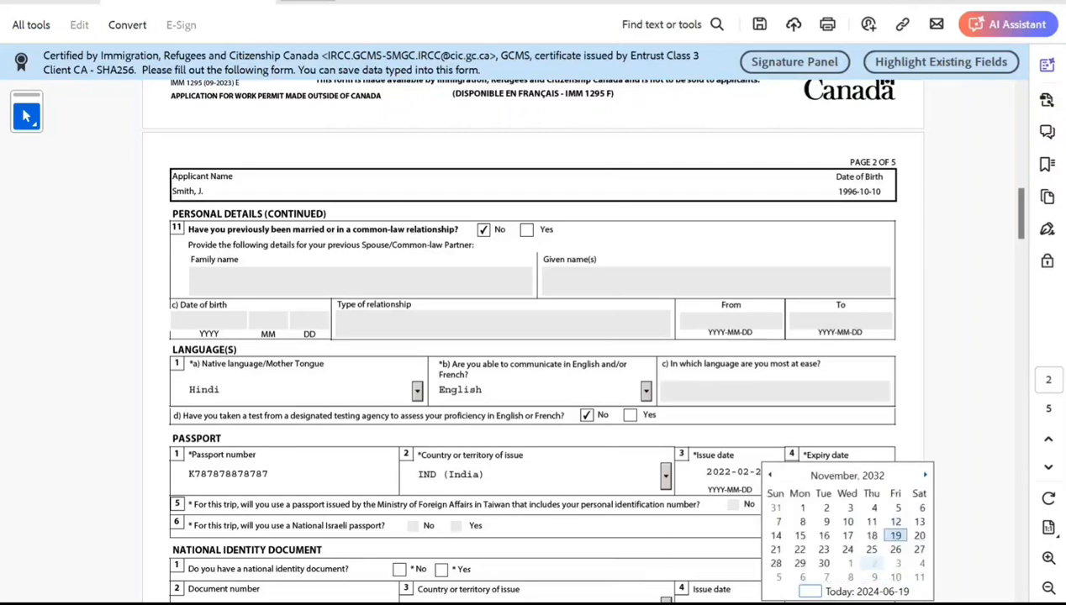
pyautogui.click(835, 567)
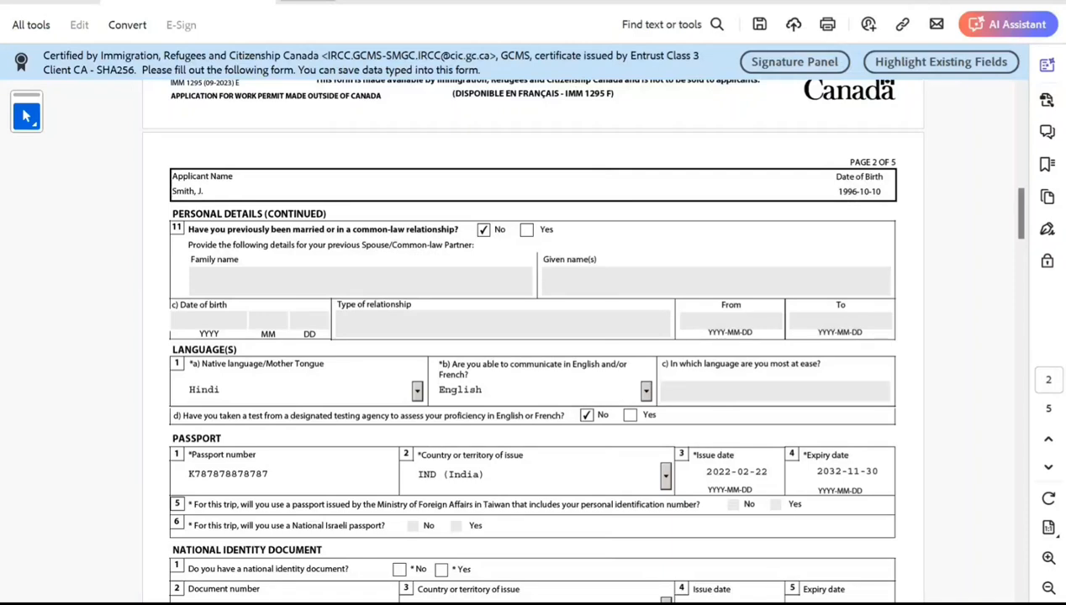
# Answer Yes to having a national identity document.
pyautogui.scroll(-1, 533, 337)
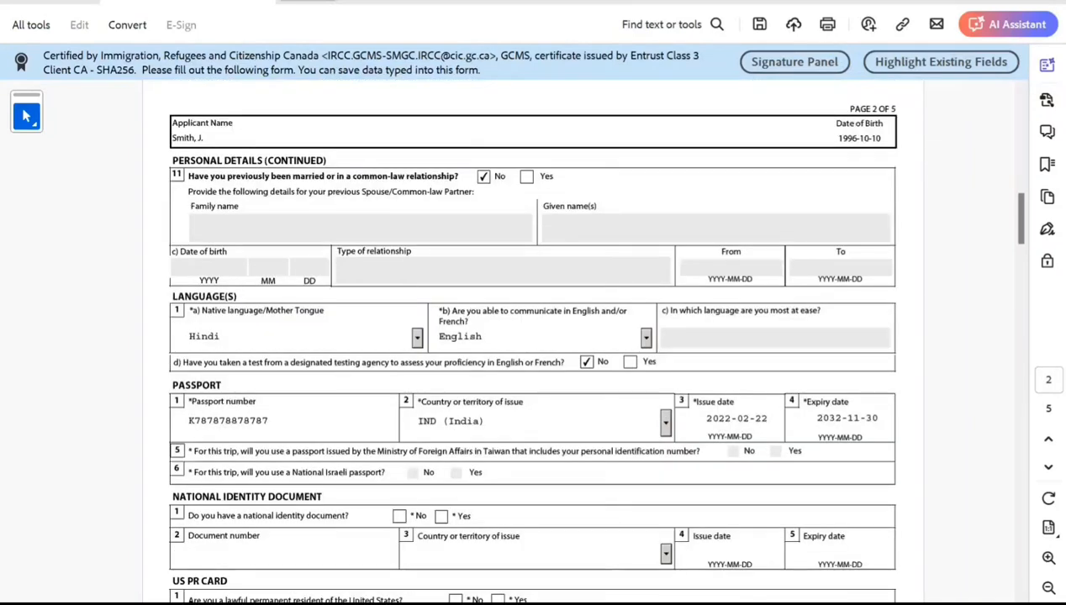
pyautogui.scroll(-1, 533, 337)
pyautogui.click(441, 463)
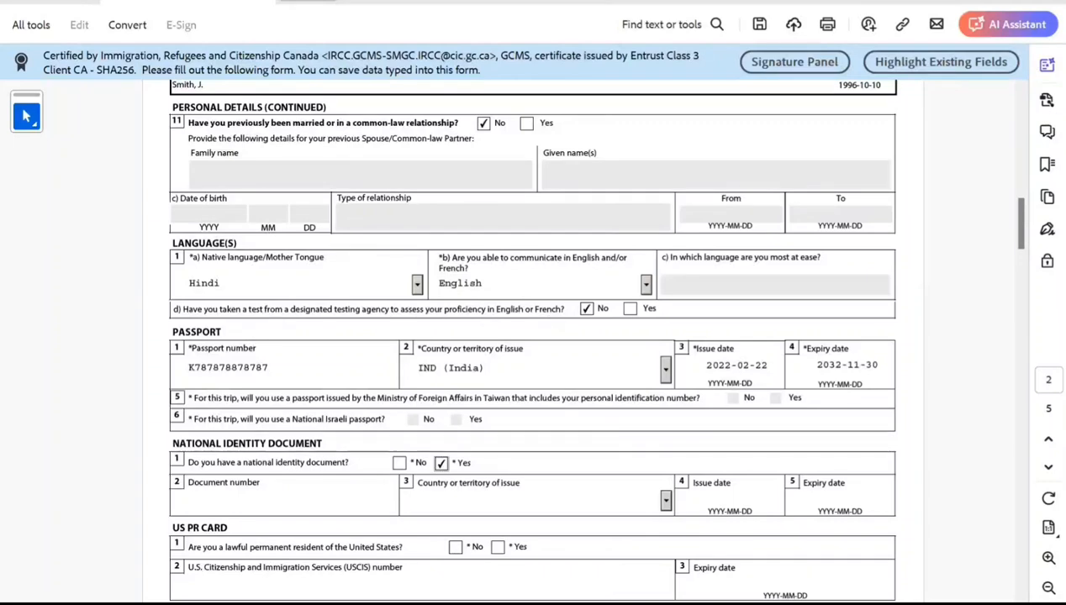
# Enter the national identity document number and set its country of issue to IND (India).
pyautogui.click(235, 502)
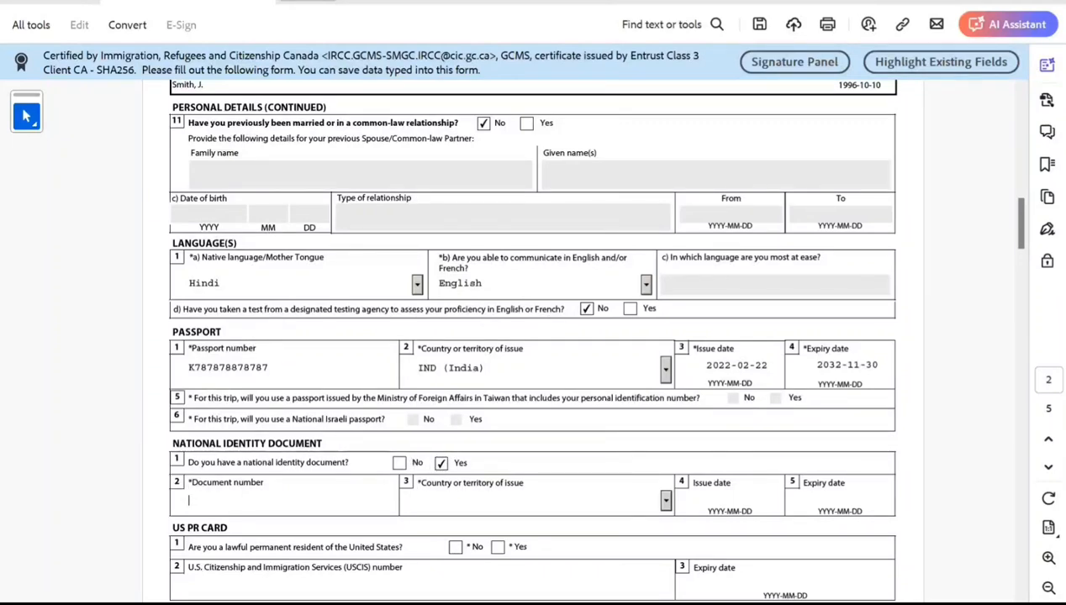
pyautogui.write('khhjhjhjhjh')
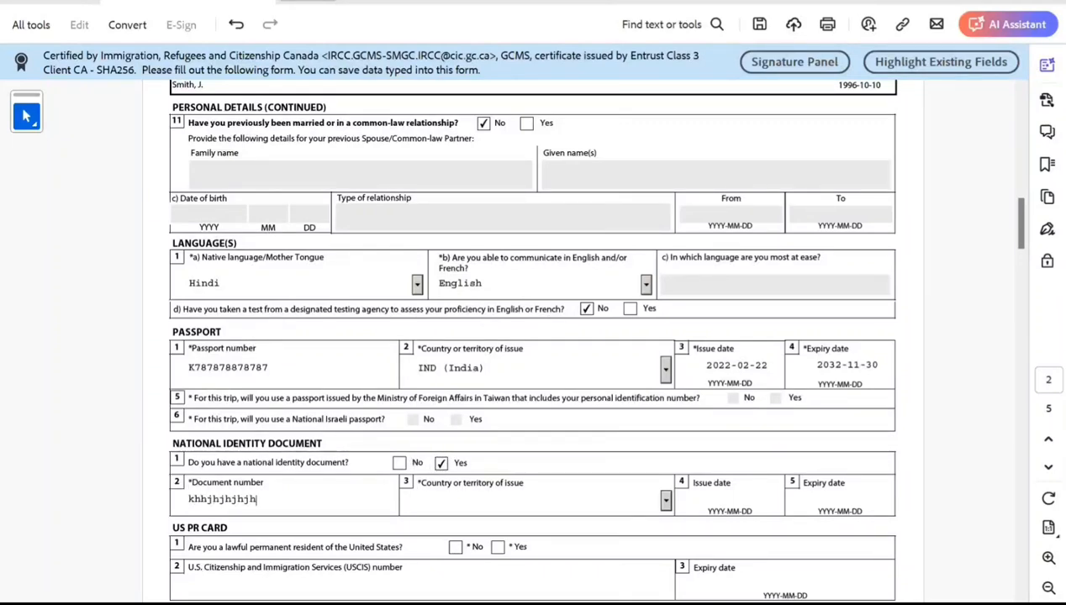
pyautogui.press('Tab')
pyautogui.write('in')
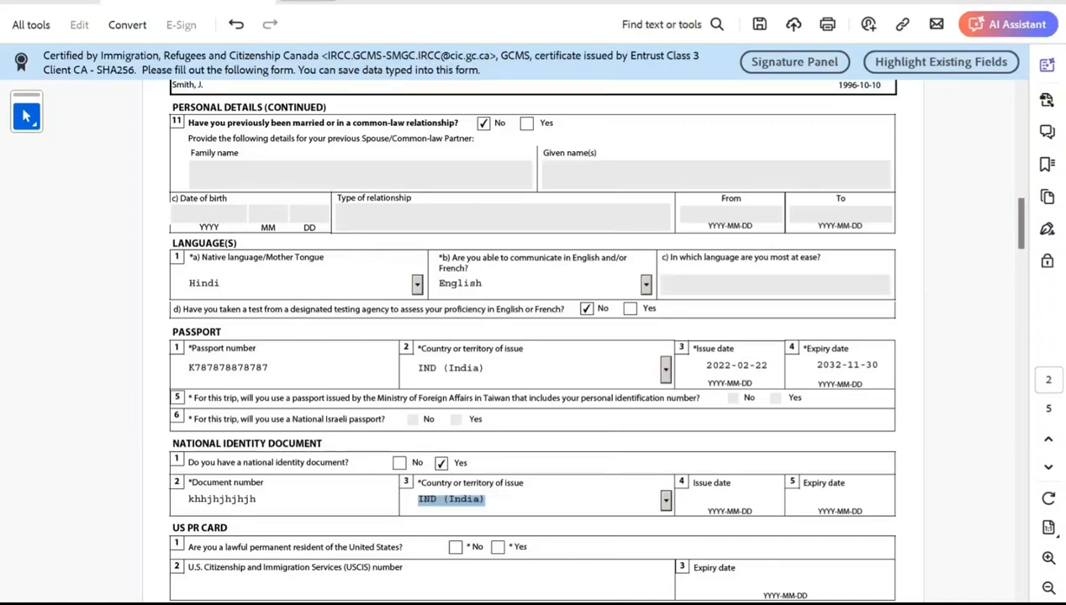
# Answer No to being a lawful permanent resident of the United States.
pyautogui.press('Tab')
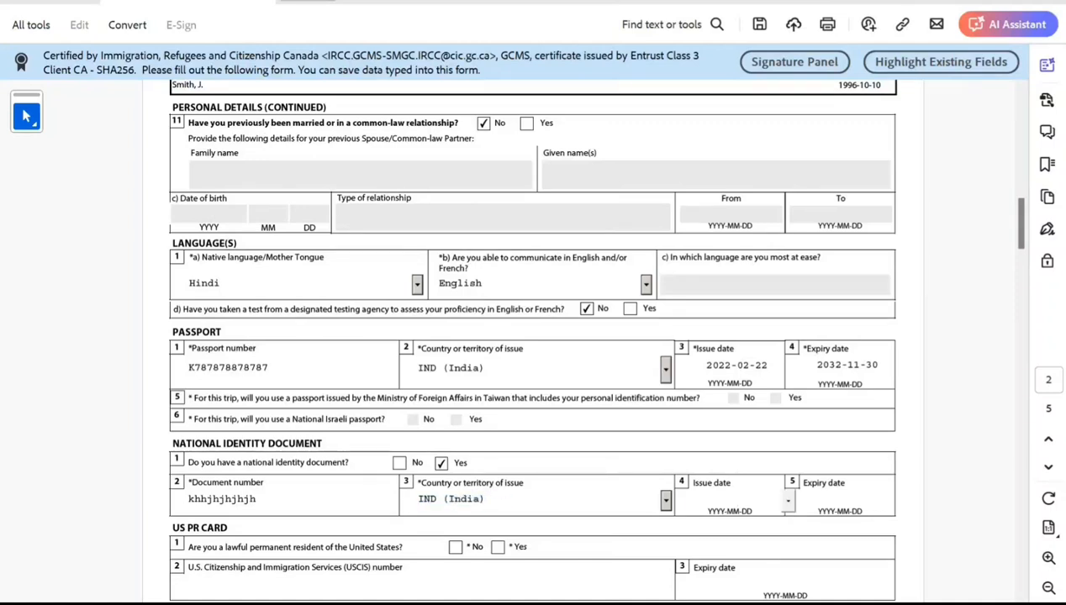
pyautogui.scroll(-3, 533, 336)
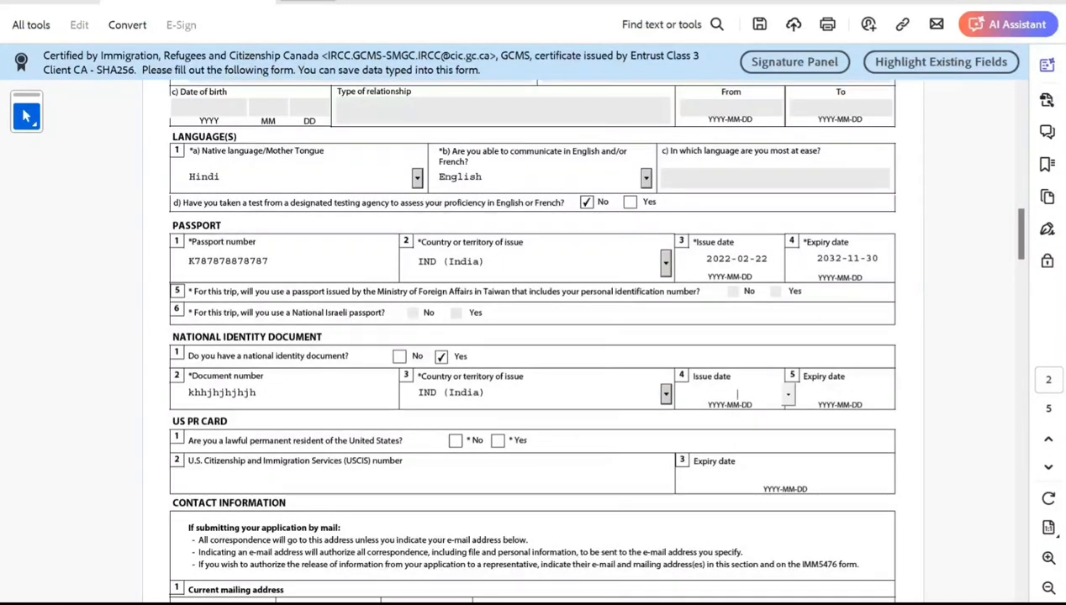
pyautogui.click(455, 441)
pyautogui.scroll(-6, 455, 441)
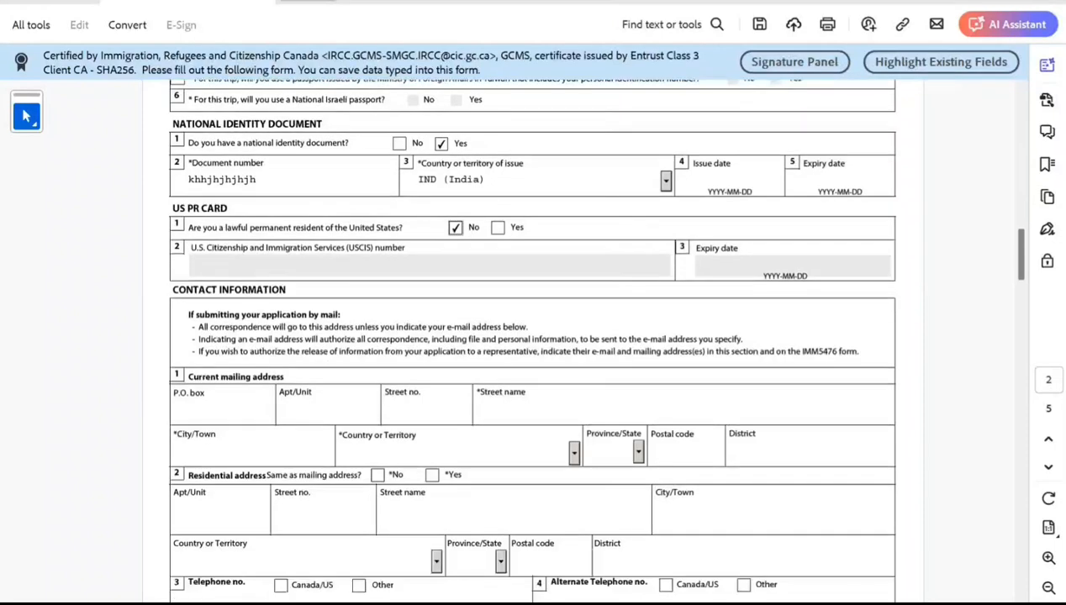
# Fill in the current mailing address's apartment/unit, street number and street name.
pyautogui.click(315, 410)
pyautogui.write('1')
pyautogui.press('Tab')
pyautogui.write('1')
pyautogui.press('Tab')
pyautogui.write('svfvfdx')
pyautogui.press('Tab')
# Enter New Delhi as the mailing city, India as the country, then the postal code and Delhi as the district.
pyautogui.write('New ')
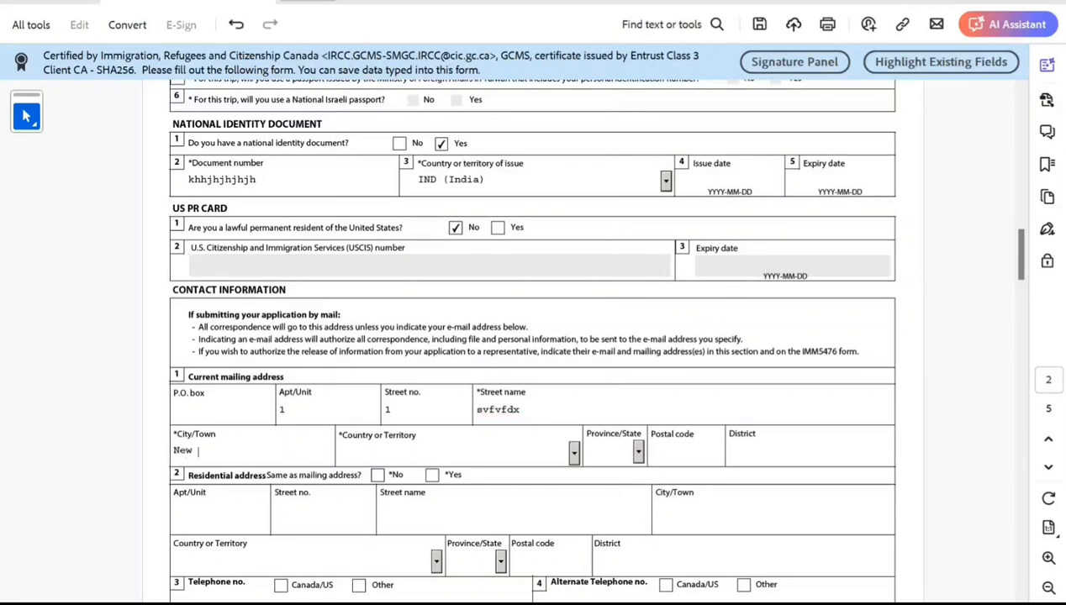
pyautogui.write('Delhi')
pyautogui.press('Tab')
pyautogui.write('in')
pyautogui.press('Tab')
pyautogui.press('Tab')
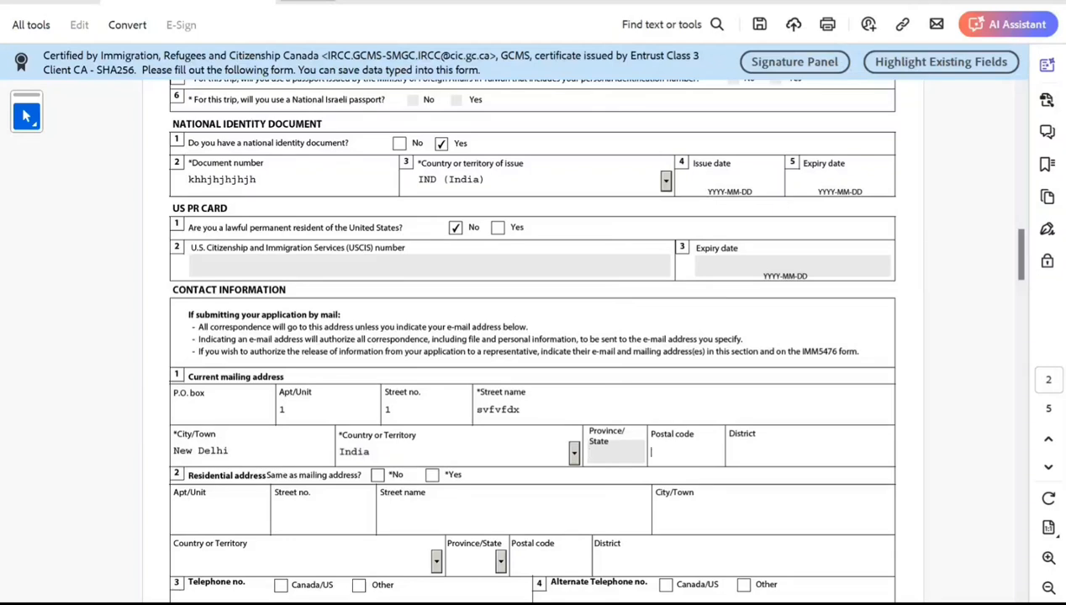
pyautogui.write('90909099')
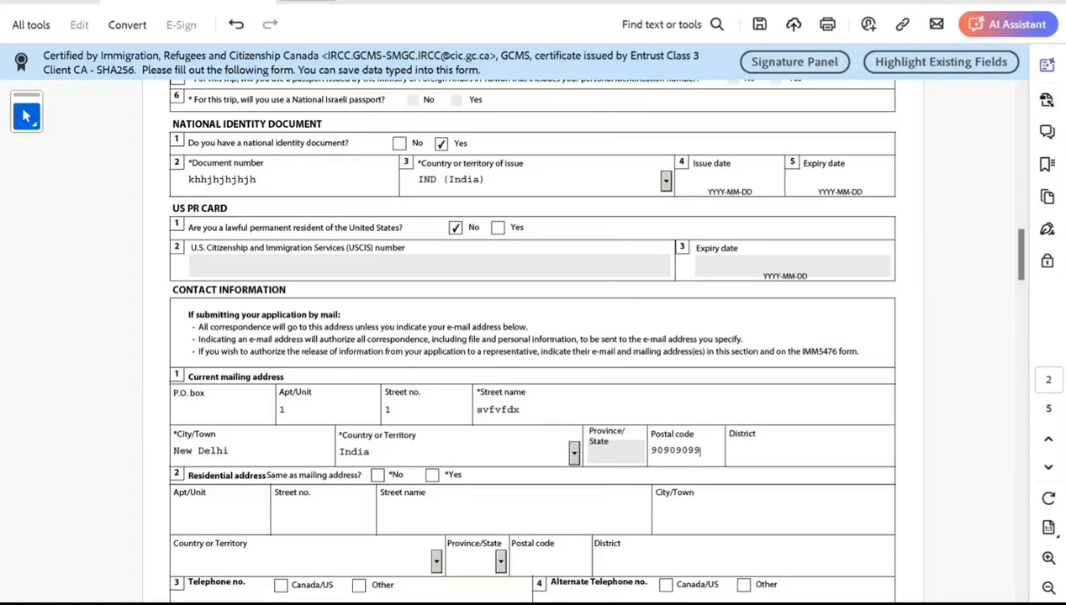
pyautogui.press('Tab')
pyautogui.write('Delhi')
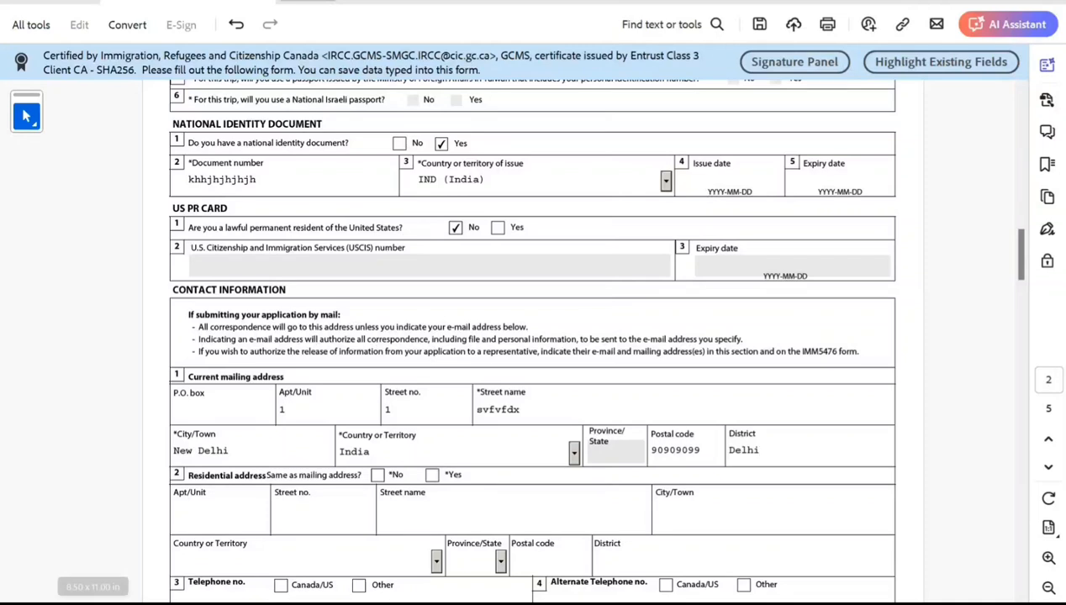
# Answer Yes to the residential address being the same as the mailing address.
pyautogui.click(432, 476)
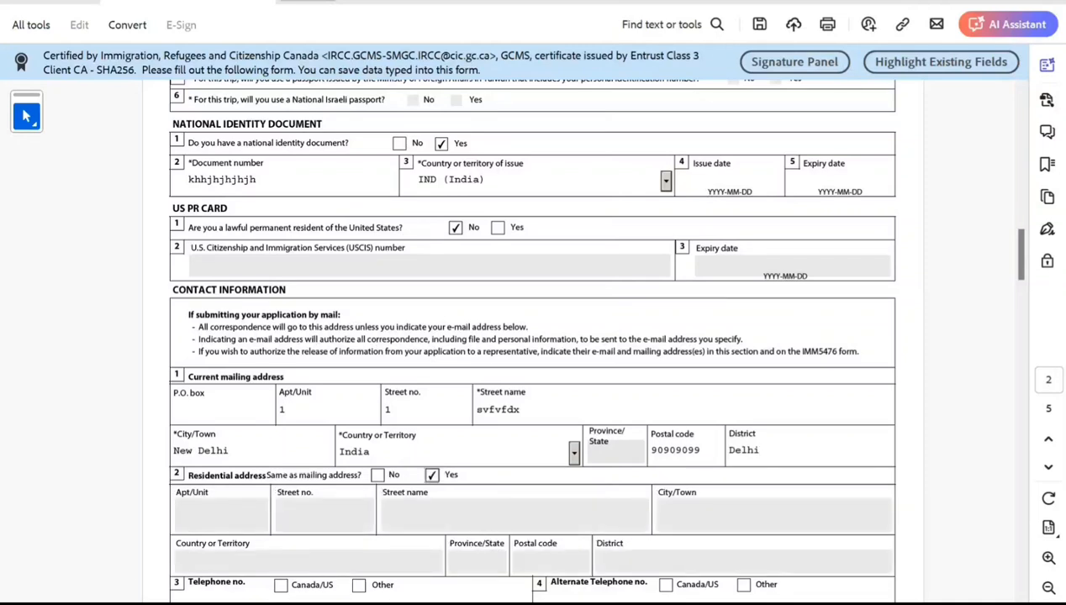
# Set the telephone to Other, type Cellular, country code 91, and enter the applicant's phone number.
pyautogui.scroll(-3, 532, 337)
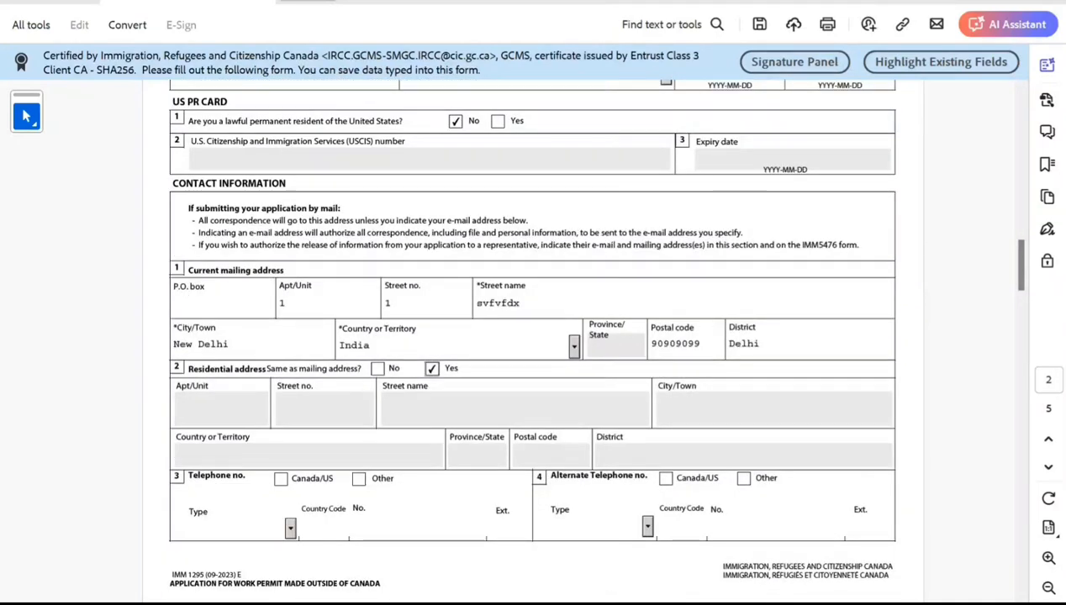
pyautogui.click(359, 479)
pyautogui.click(290, 529)
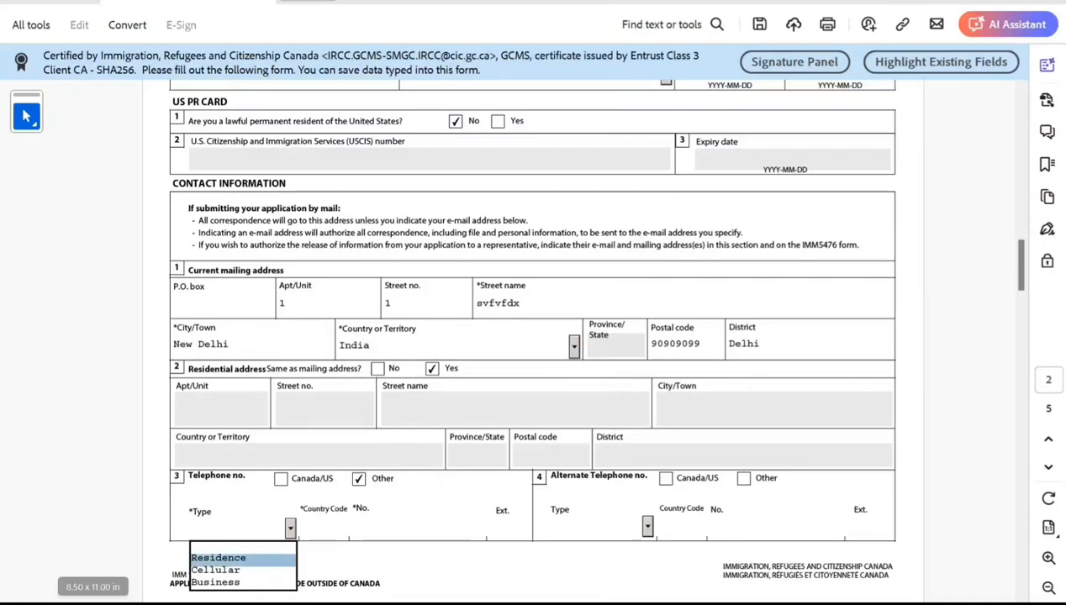
pyautogui.press('Down')
pyautogui.press('Tab')
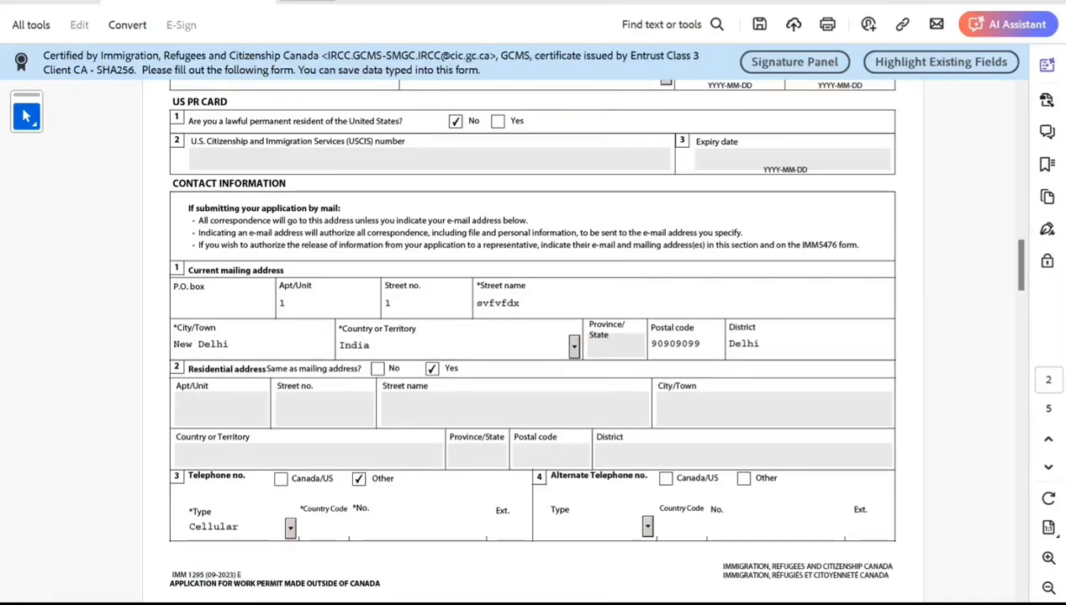
pyautogui.write('91')
pyautogui.press('Tab')
pyautogui.write('8989898989898988')
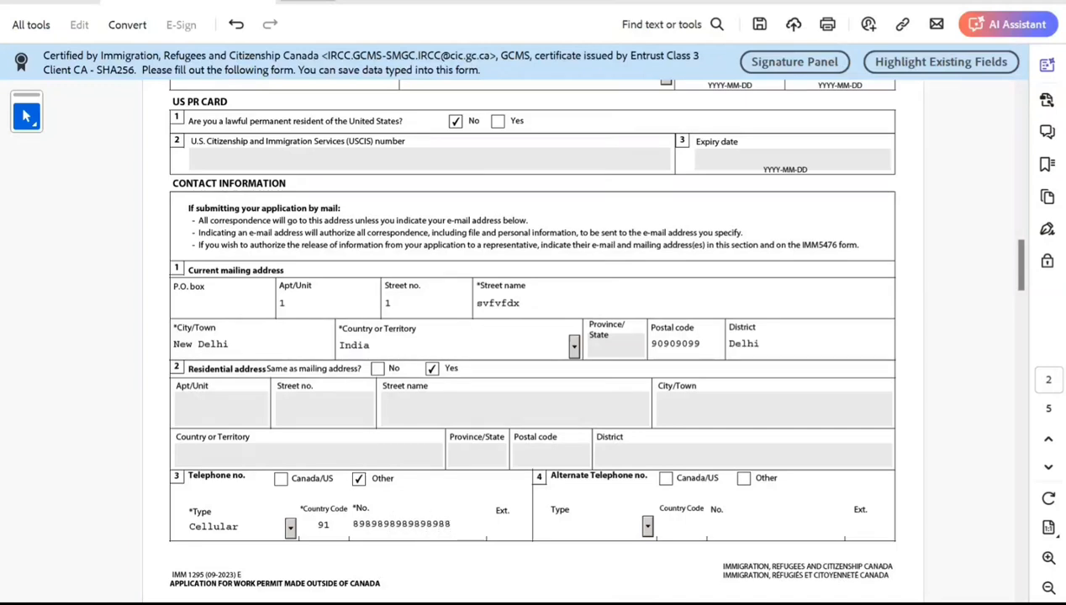
# Fill in the applicant's e-mail address.
pyautogui.scroll(-5, 532, 337)
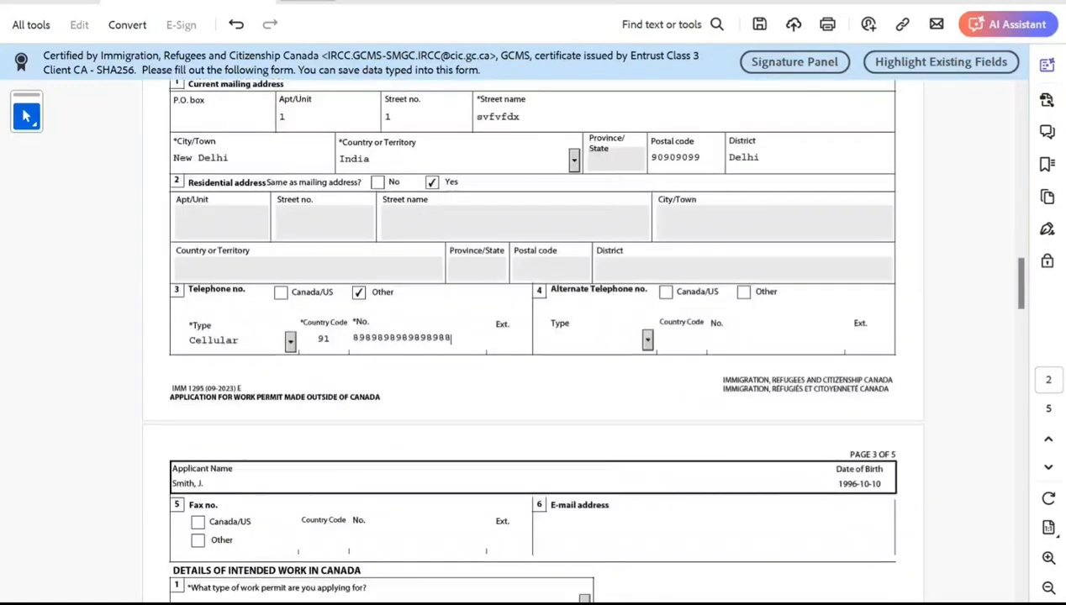
pyautogui.click(553, 452)
pyautogui.write('cdadscdsc@dsdvcdsv')
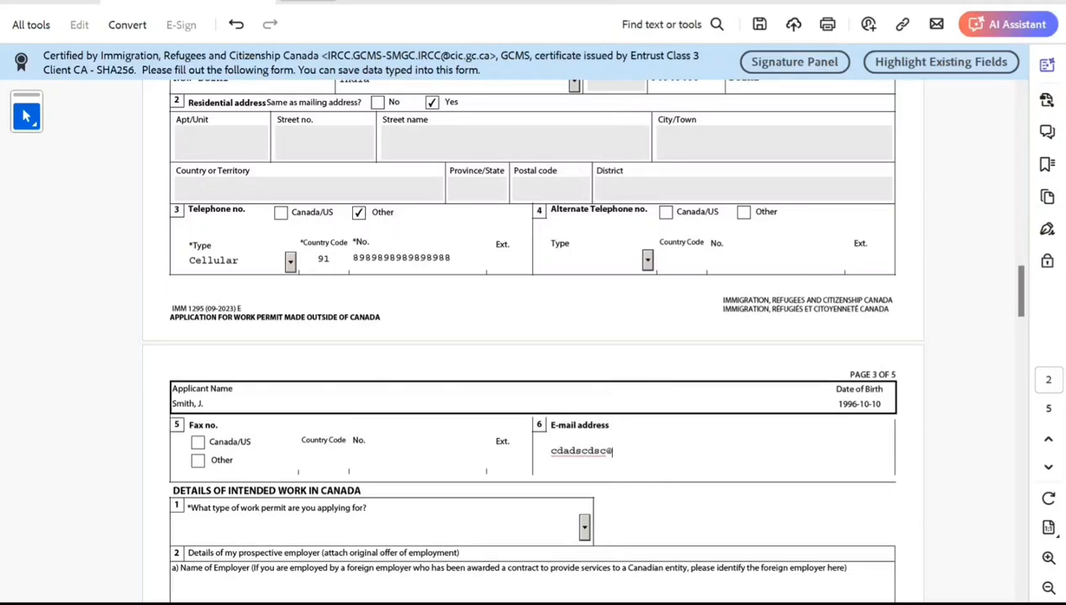
pyautogui.write('.com')
# Choose Exemption from Labour Market Impact Assessment as the type of work permit applied for.
pyautogui.scroll(-2, 532, 337)
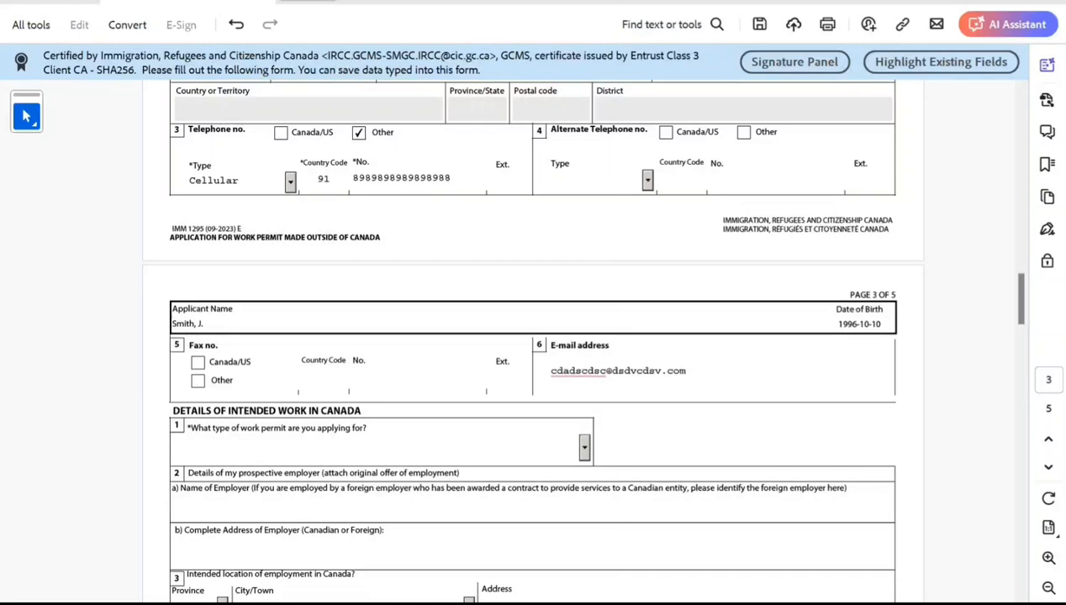
pyautogui.click(585, 448)
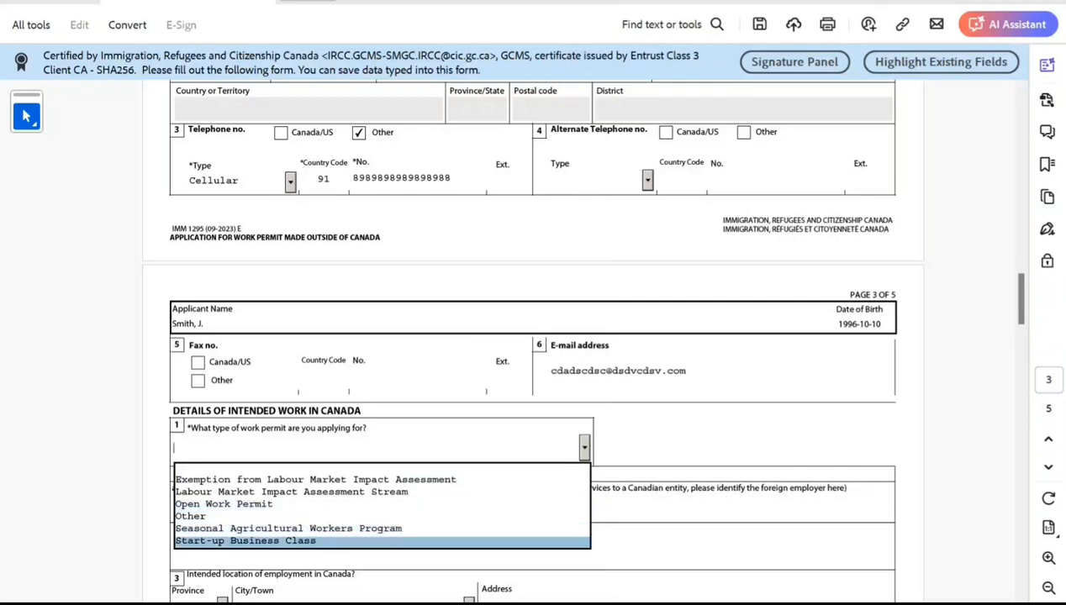
pyautogui.press('Up')
pyautogui.press('Up')
pyautogui.press('Up')
pyautogui.press('Up')
pyautogui.press('Up')
pyautogui.press('Return')
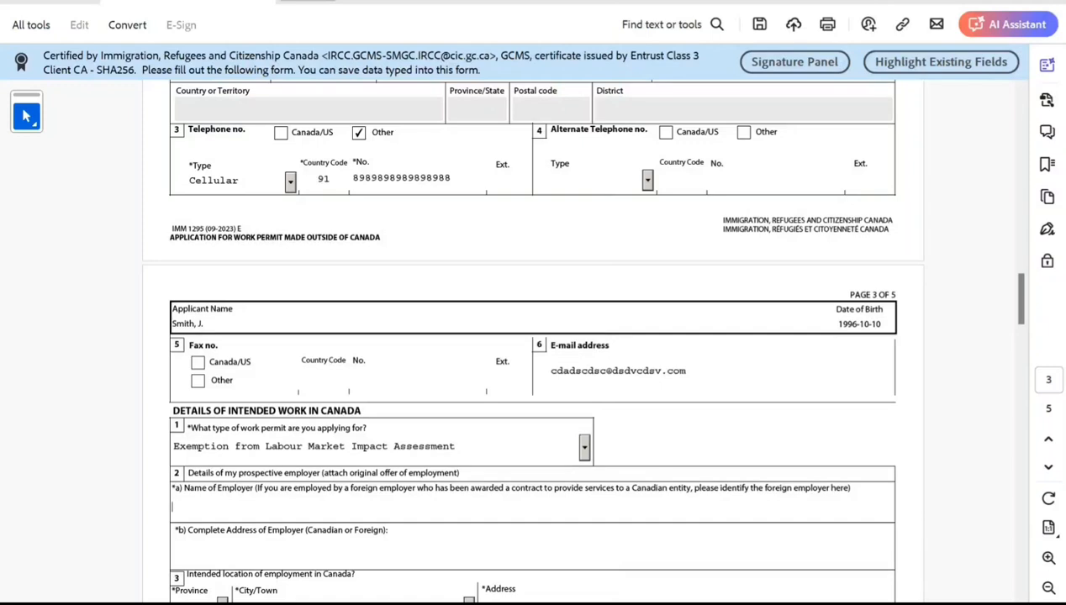
# Enter njjnnjn as the employer's name and nnjnjnj as the employer's complete address.
pyautogui.write('njjnnjn')
pyautogui.press('Tab')
pyautogui.write('nnjnjnjnj')
pyautogui.press('Tab')
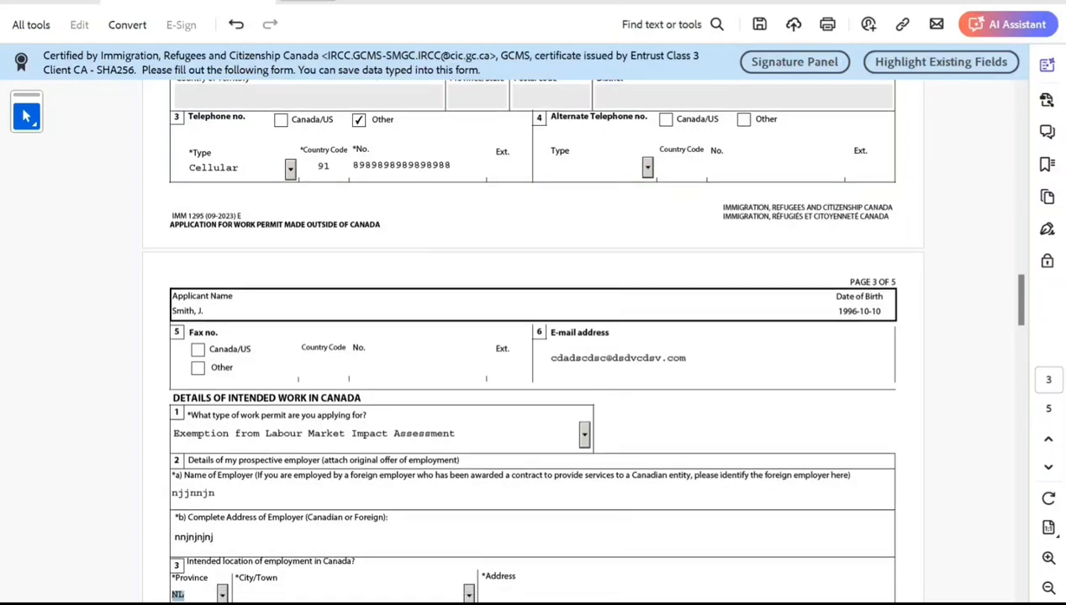
# Set the intended employment city to Trinity and enter kjmk kn mn m nm as its address.
pyautogui.scroll(-3, 533, 341)
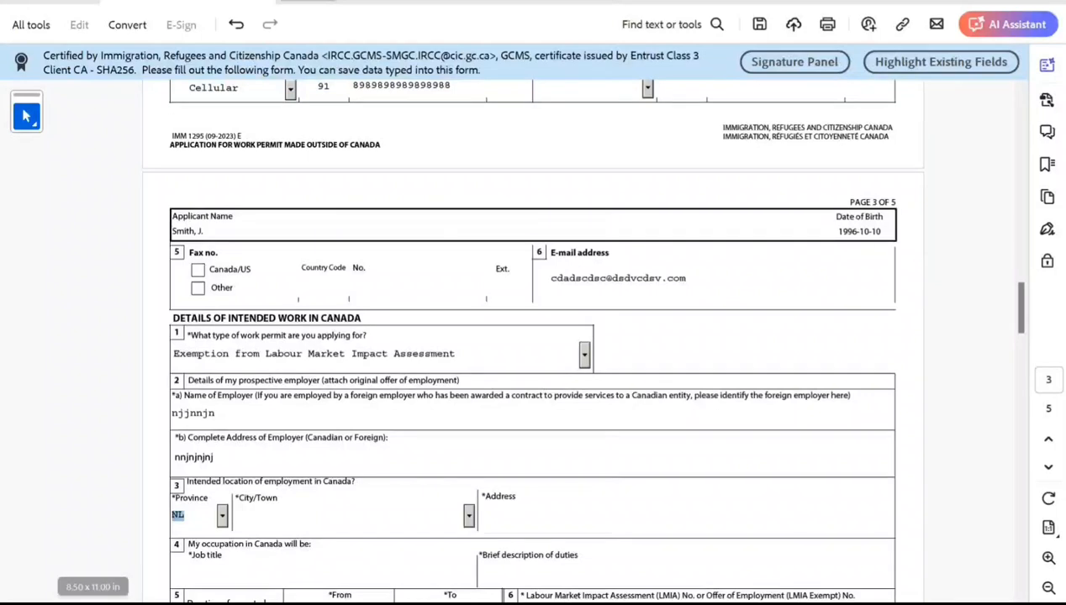
pyautogui.press('Tab')
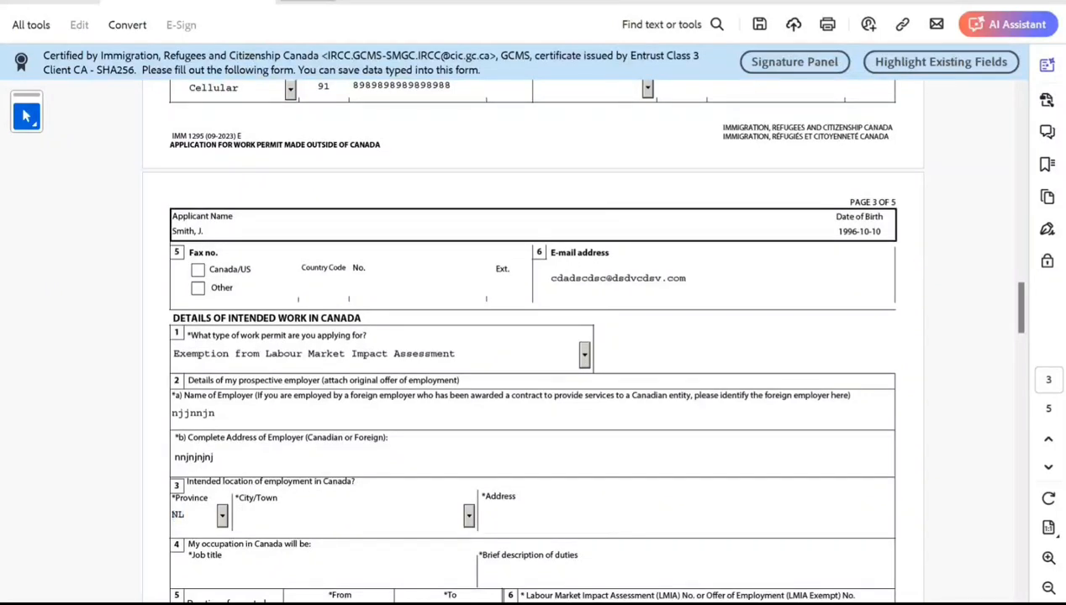
pyautogui.write('tri')
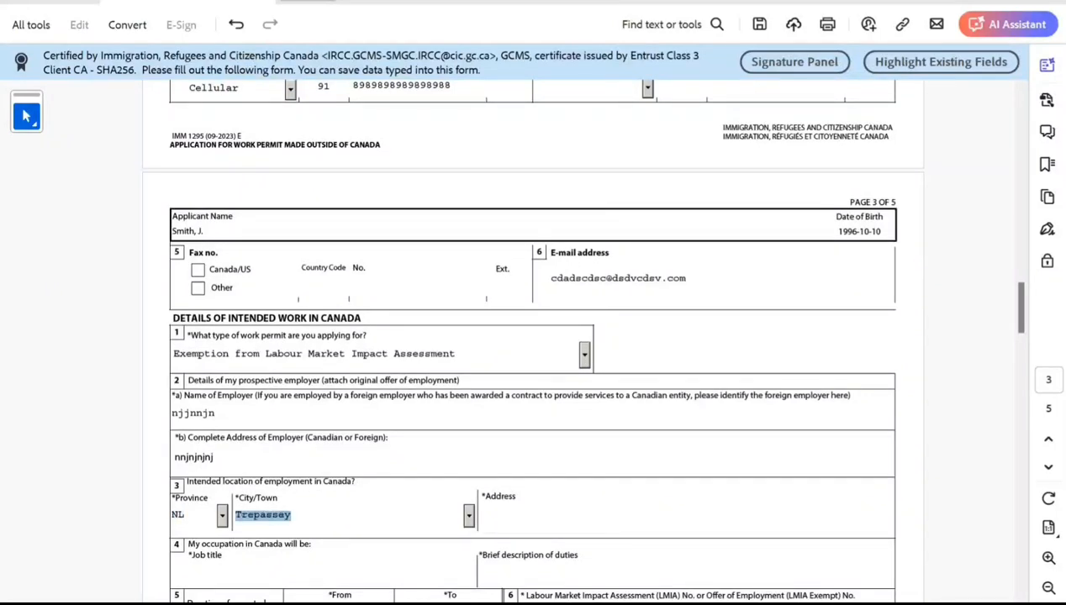
pyautogui.press('Tab')
pyautogui.write('kj')
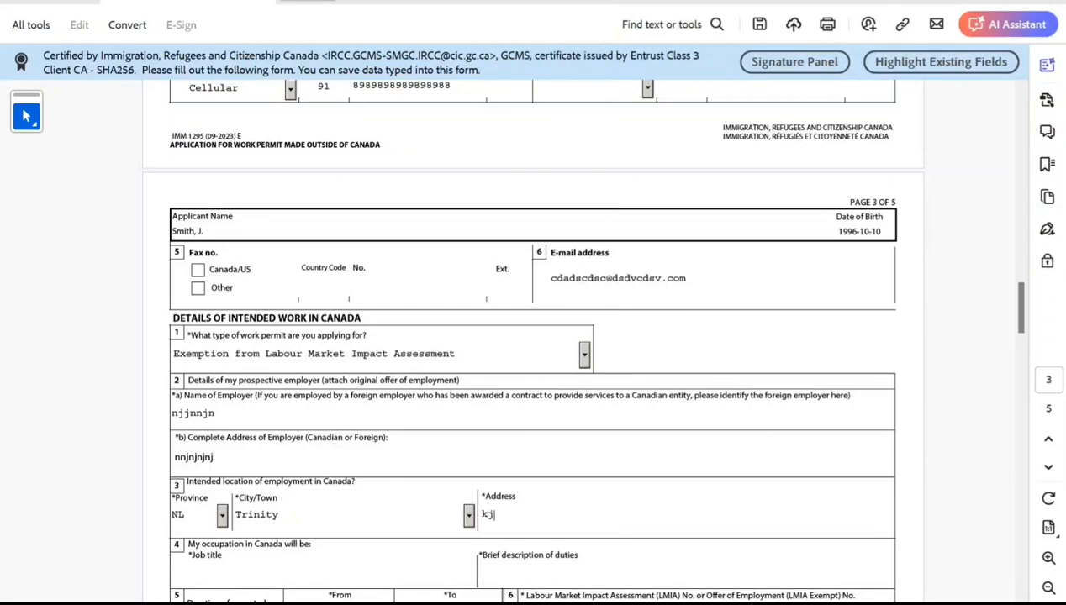
pyautogui.write('mk kn mn m nm')
# Enter nmnmn as the job title and nmnikjkj kj kj as the brief description of duties.
pyautogui.press('Tab')
pyautogui.write('nmnmn')
pyautogui.press('Tab')
pyautogui.write('nmn')
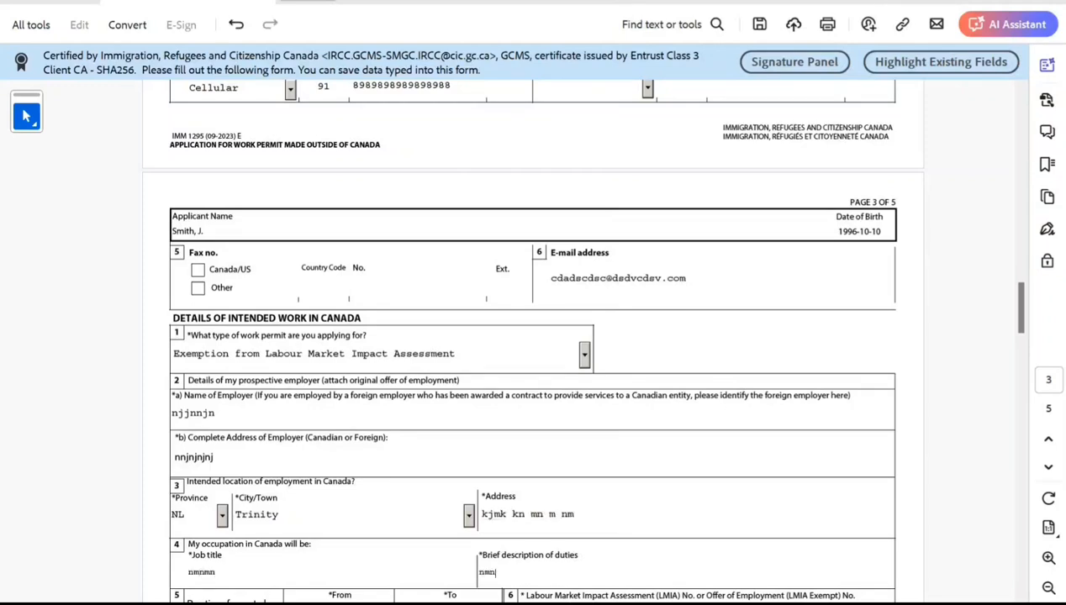
pyautogui.write('ikjkj kj kj')
# Pick 2024-09-01 as the expected employment start date from the calendar.
pyautogui.scroll(-4, 533, 336)
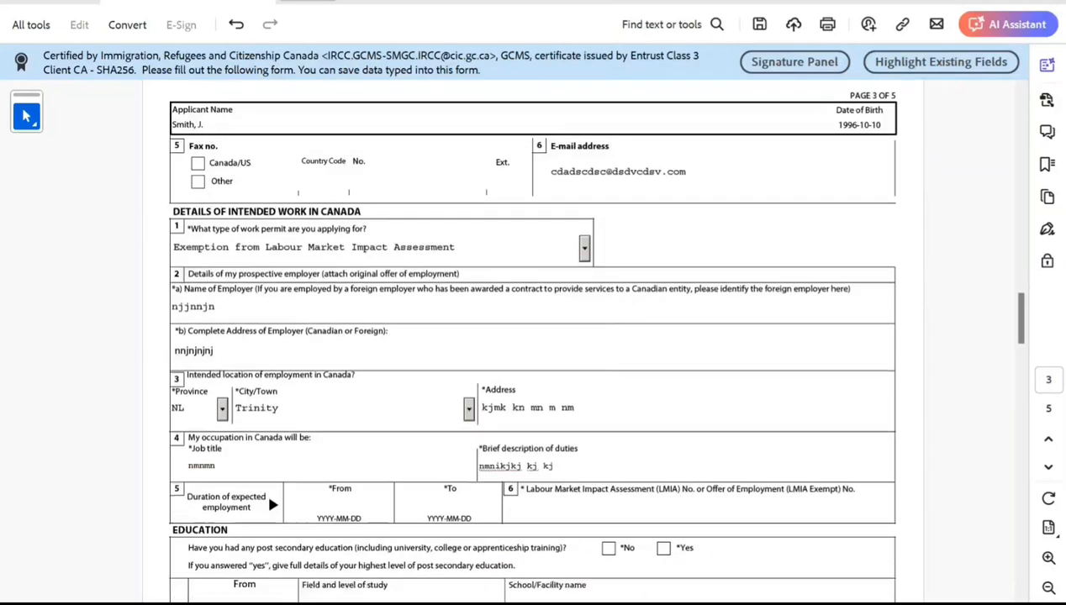
pyautogui.scroll(-1, 533, 336)
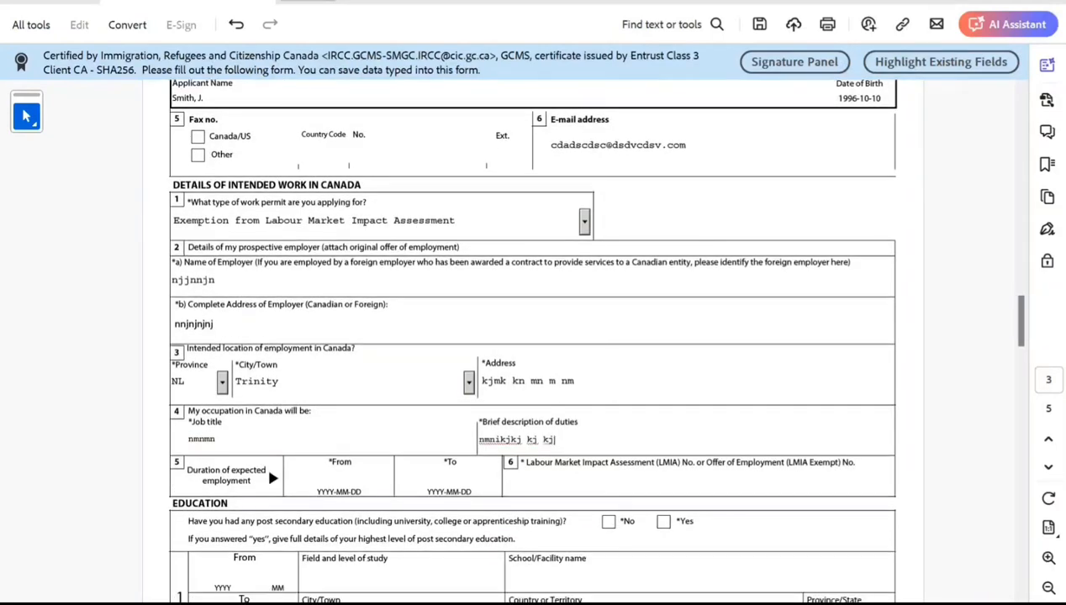
pyautogui.click(340, 481)
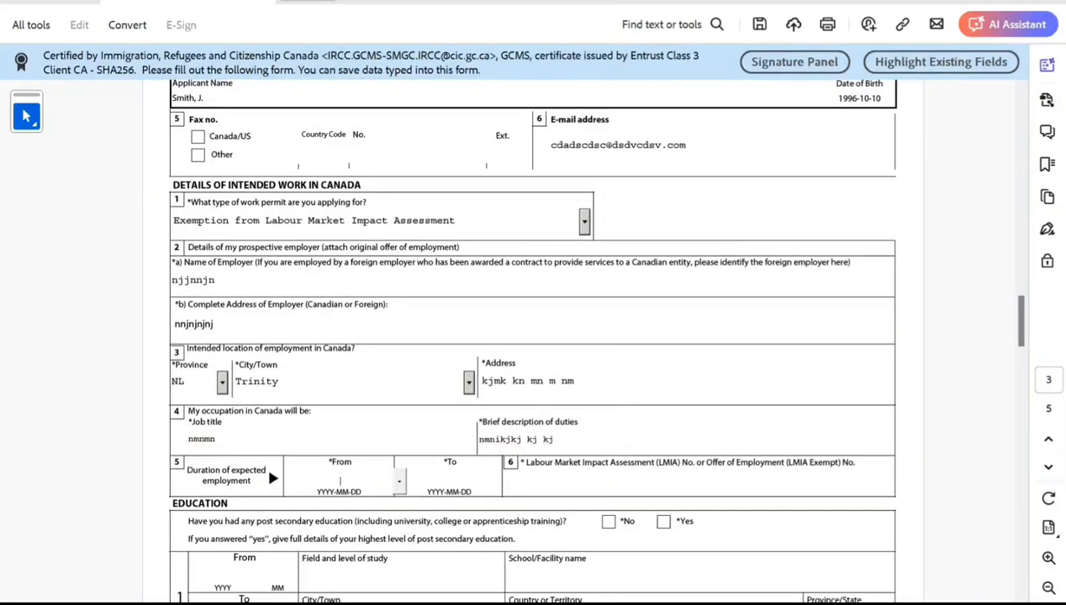
pyautogui.click(399, 482)
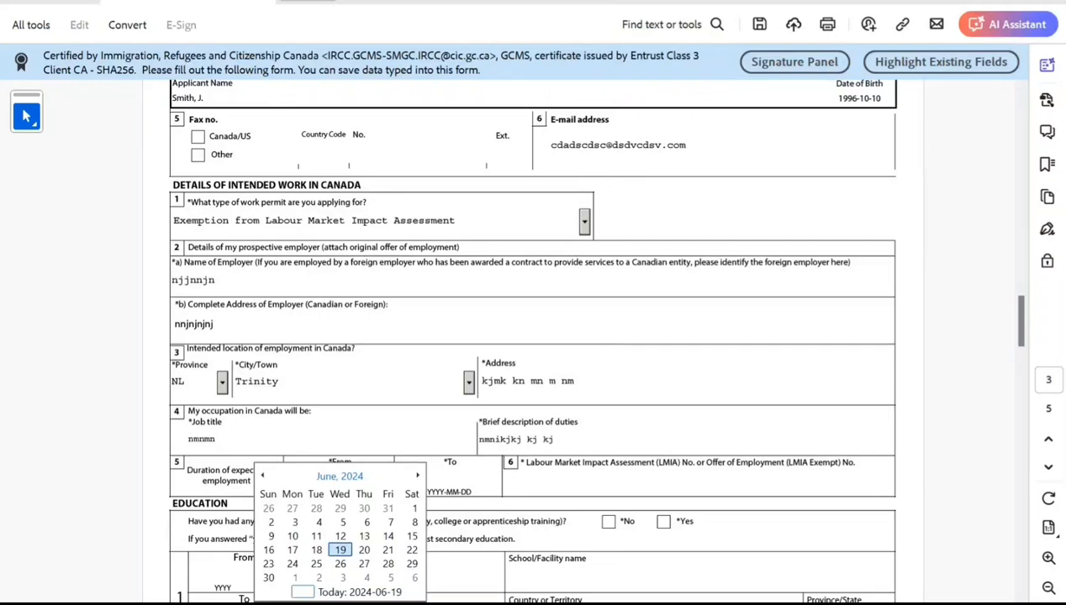
pyautogui.click(340, 476)
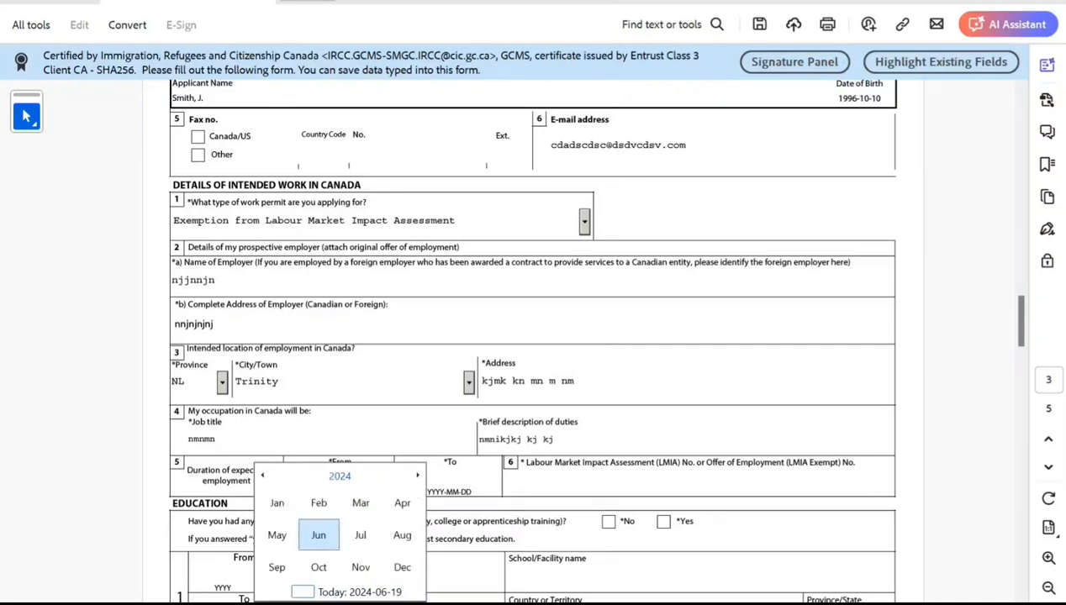
pyautogui.click(402, 535)
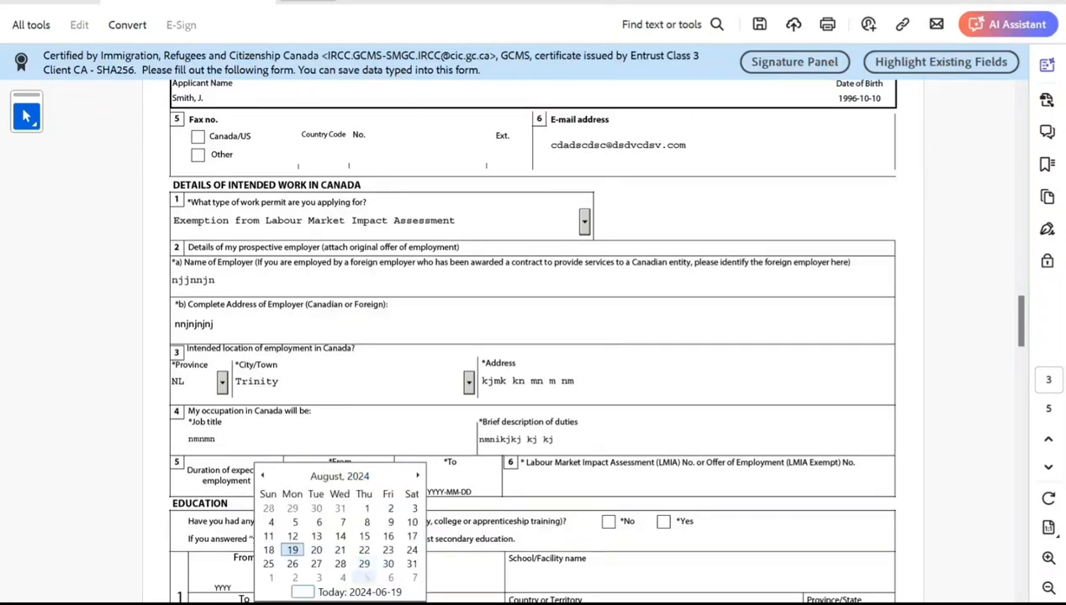
pyautogui.click(271, 578)
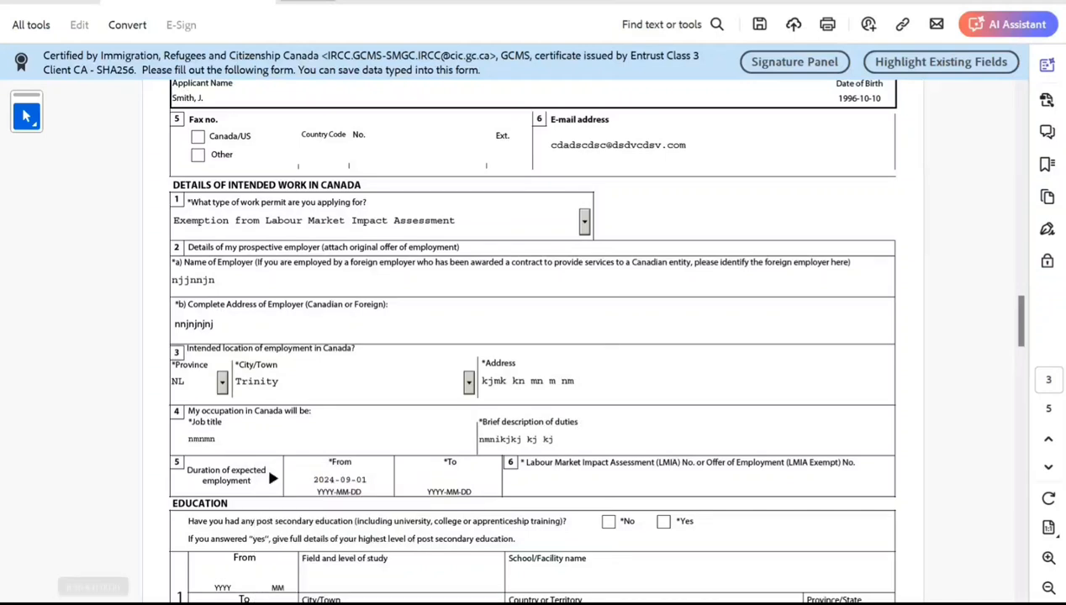
# Pick 2026-08-31 as the expected employment end date from the calendar.
pyautogui.click(449, 481)
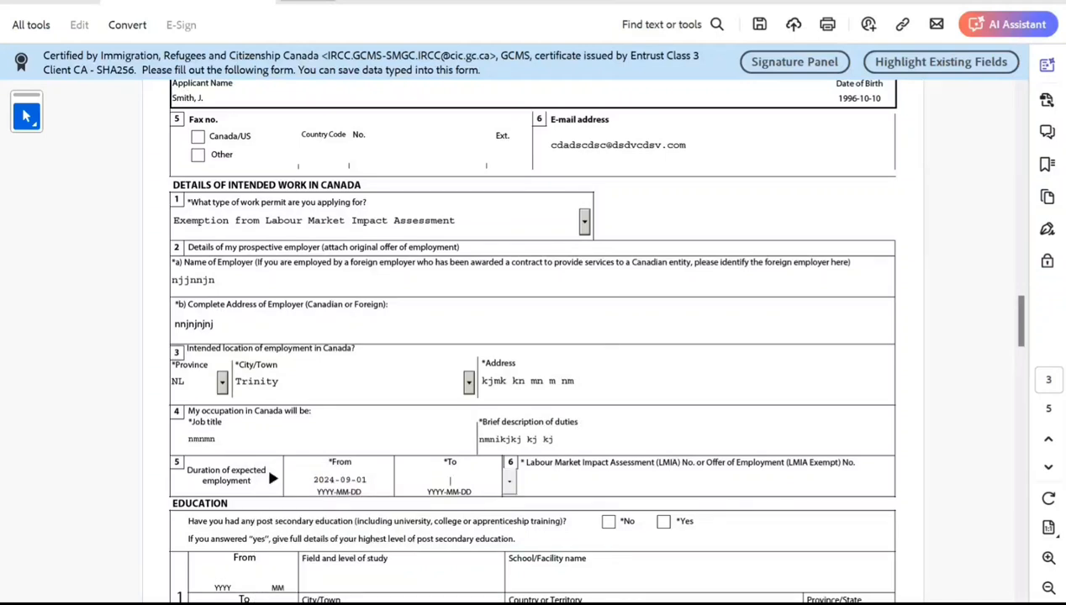
pyautogui.click(509, 482)
pyautogui.click(449, 476)
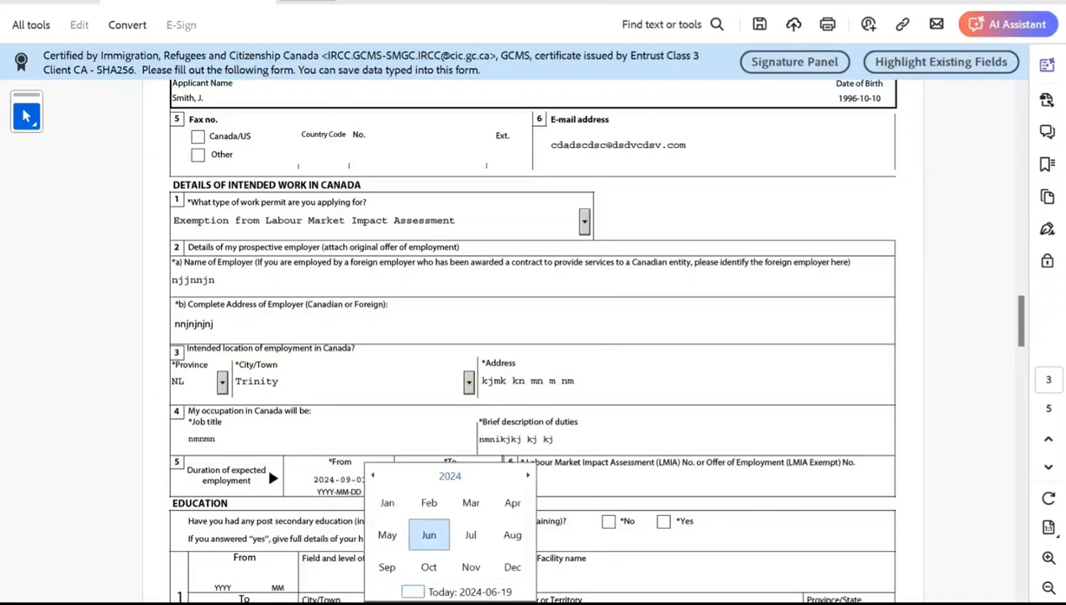
pyautogui.click(528, 476)
pyautogui.click(528, 476)
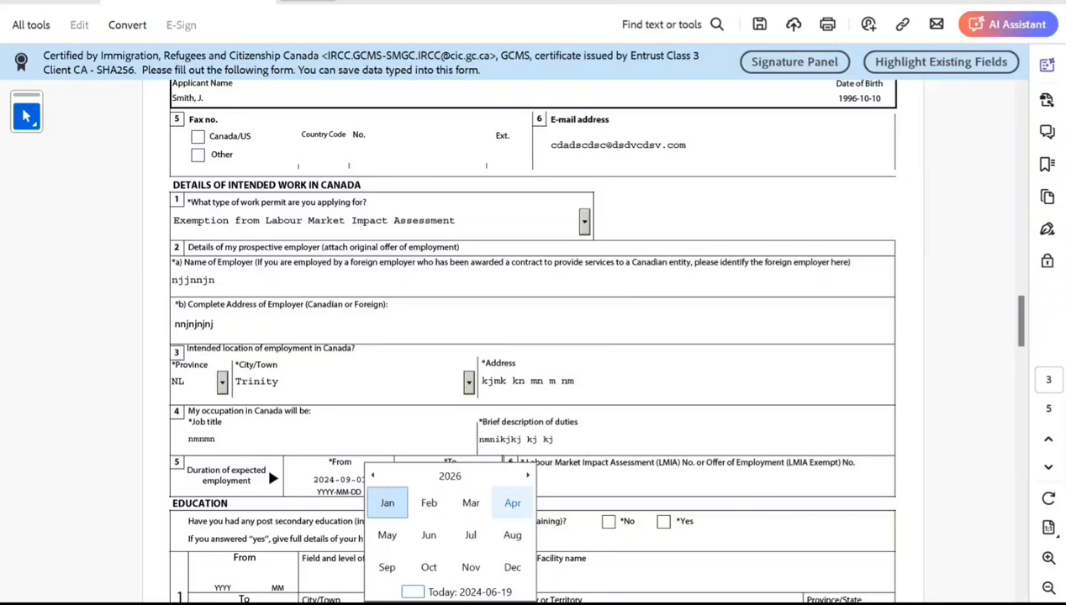
pyautogui.click(512, 535)
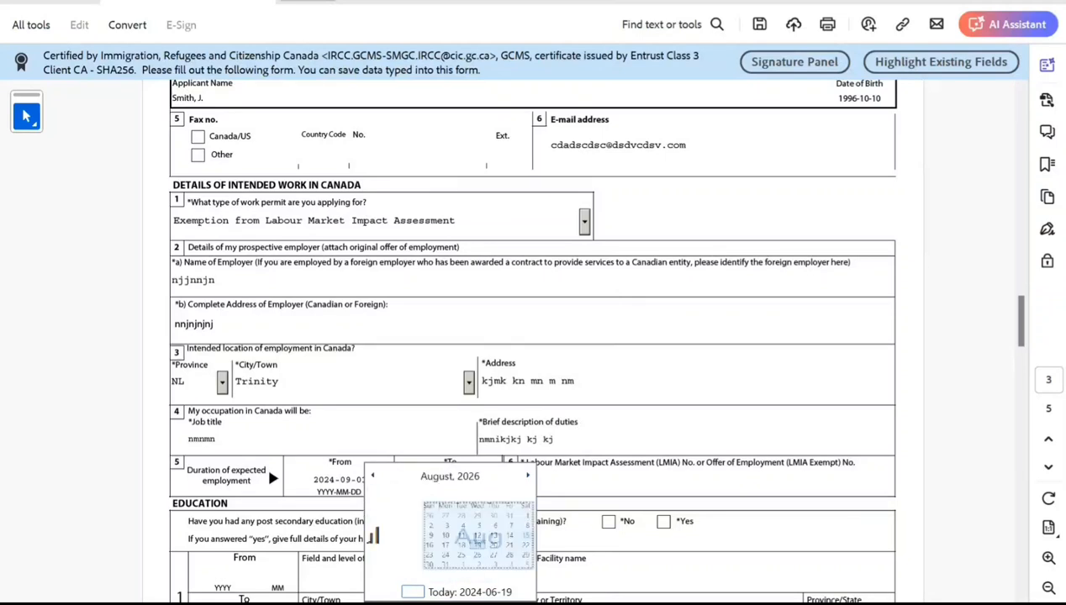
pyautogui.click(399, 573)
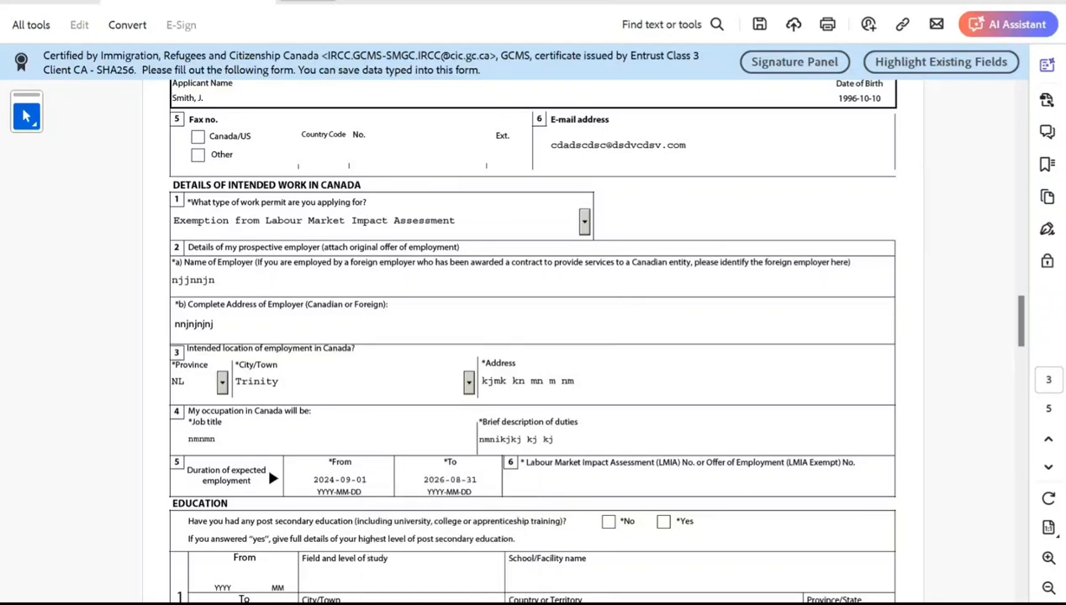
# Indicate having post-secondary education and enter the study period from 2014 05 to 2018 05.
pyautogui.scroll(-1, 532, 336)
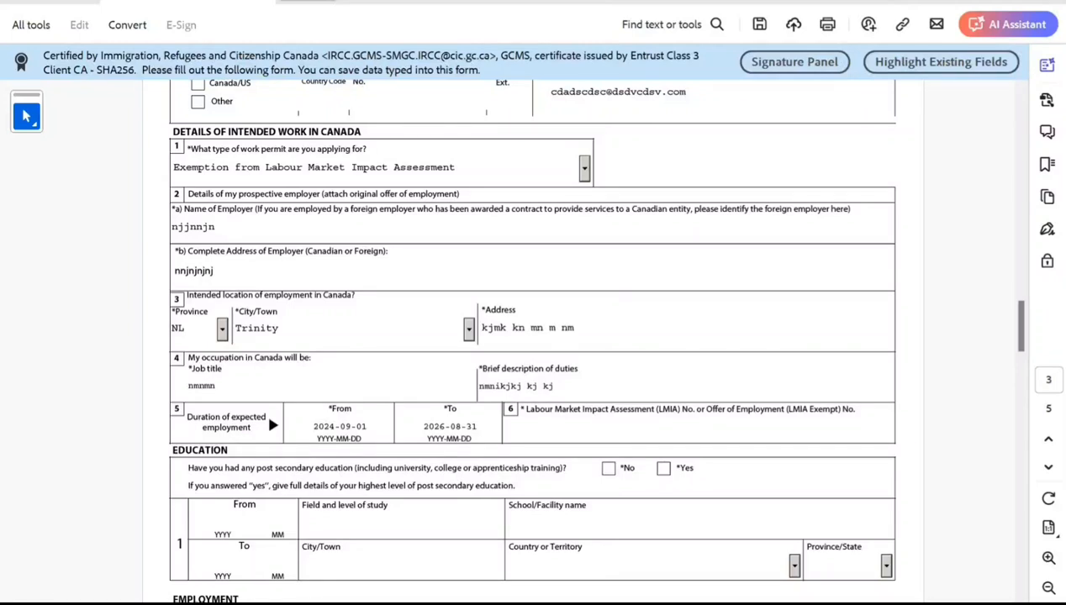
pyautogui.click(664, 469)
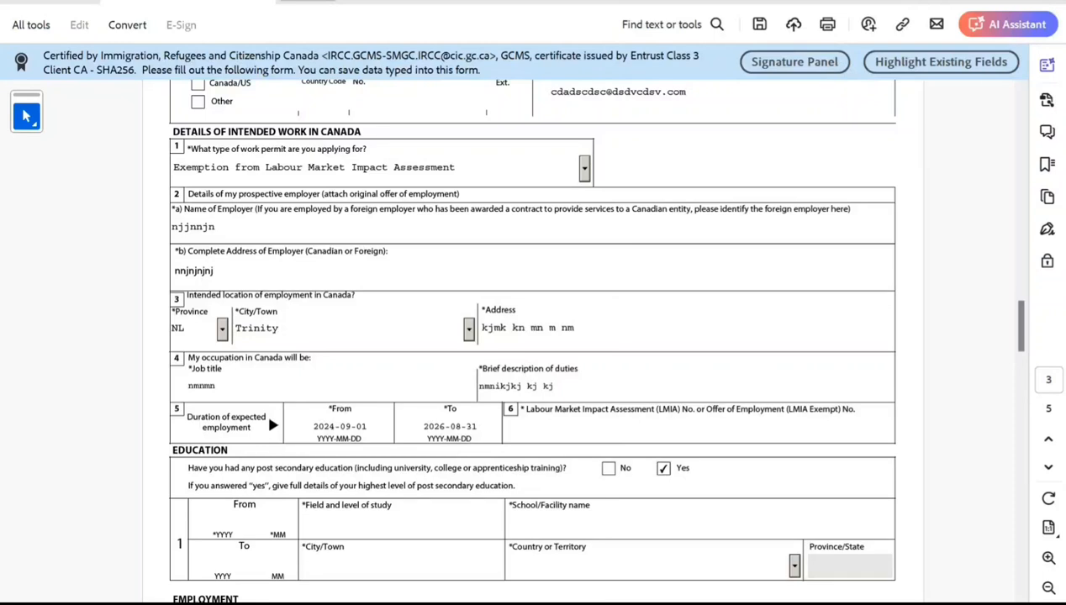
pyautogui.scroll(-3, 532, 336)
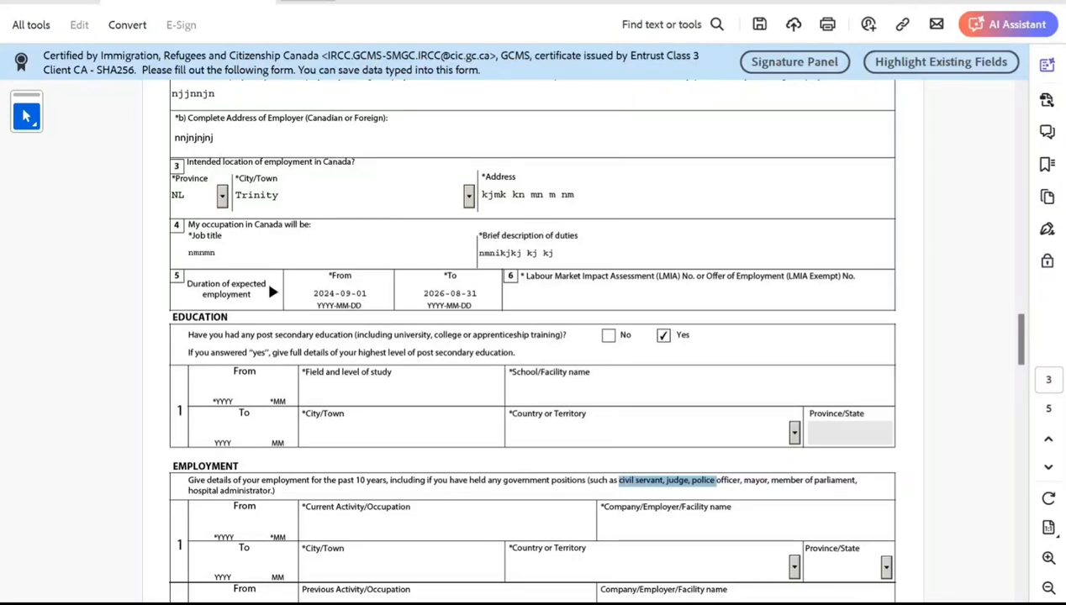
pyautogui.click(222, 387)
pyautogui.write('2014')
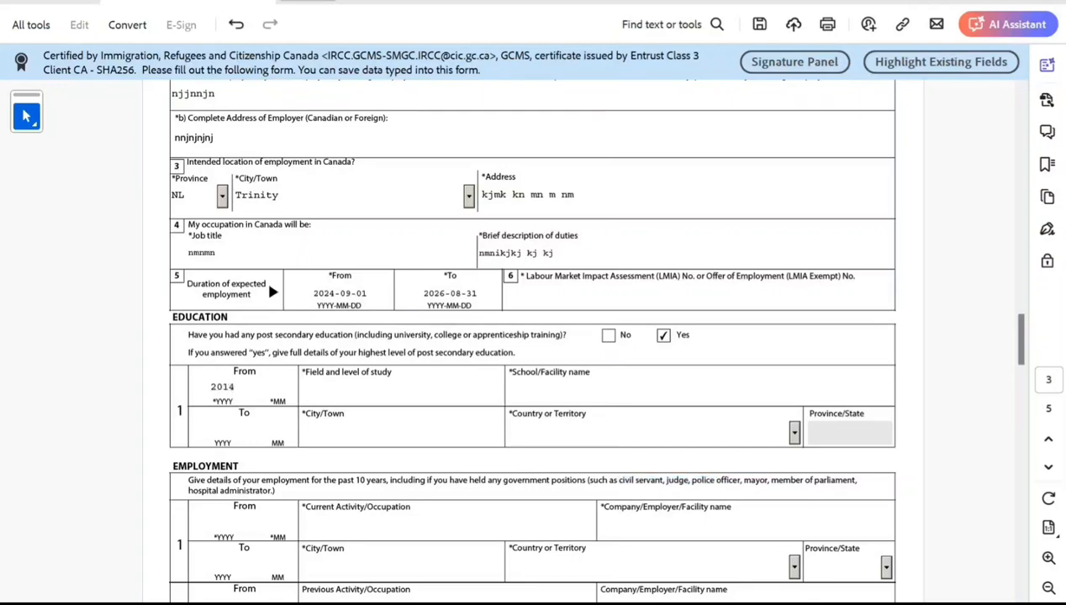
pyautogui.write('052015')
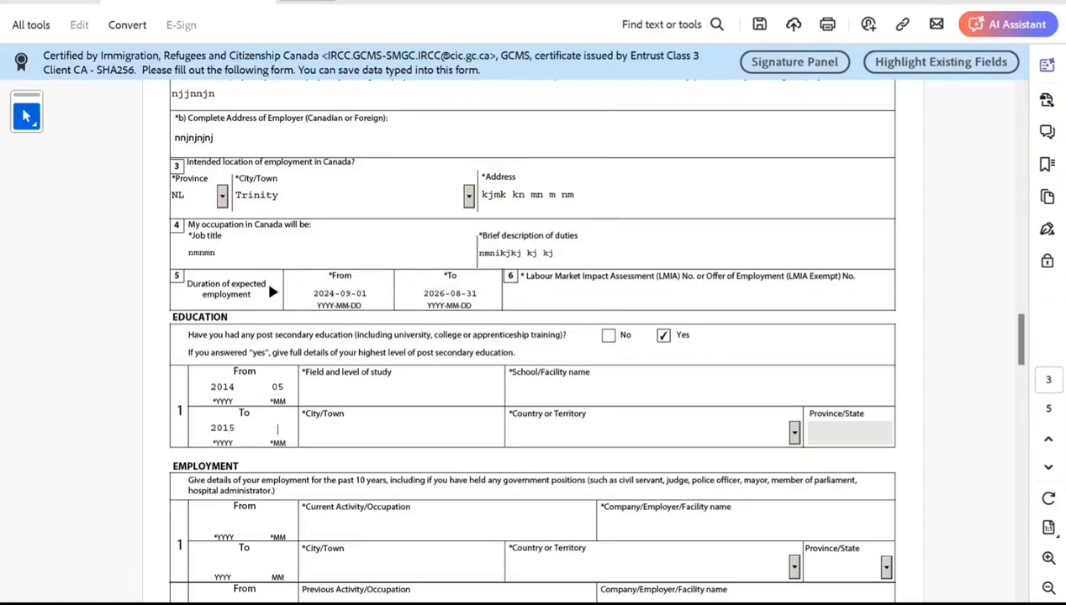
pyautogui.press('BackSpace')
pyautogui.press('BackSpace')
pyautogui.write('8')
pyautogui.write('05')
# Enter B.Tech In IT as the field and level of study.
pyautogui.press('Tab')
pyautogui.write('B')
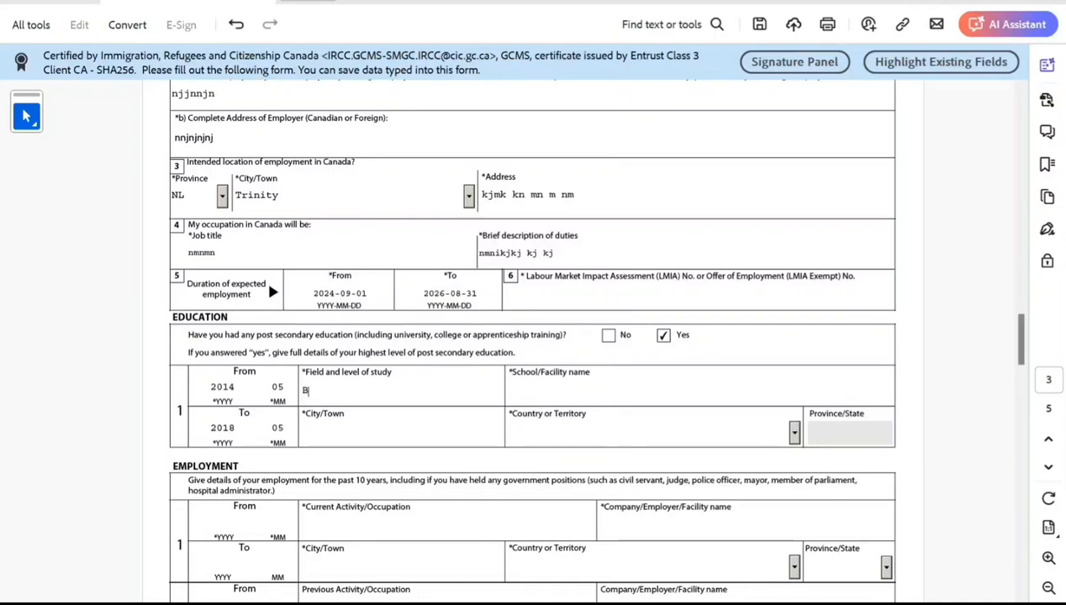
pyautogui.write('.Tech In IT')
# Enter New Delhi IT COLLEGEEE as the school or facility name.
pyautogui.press('Tab')
pyautogui.write('New Del')
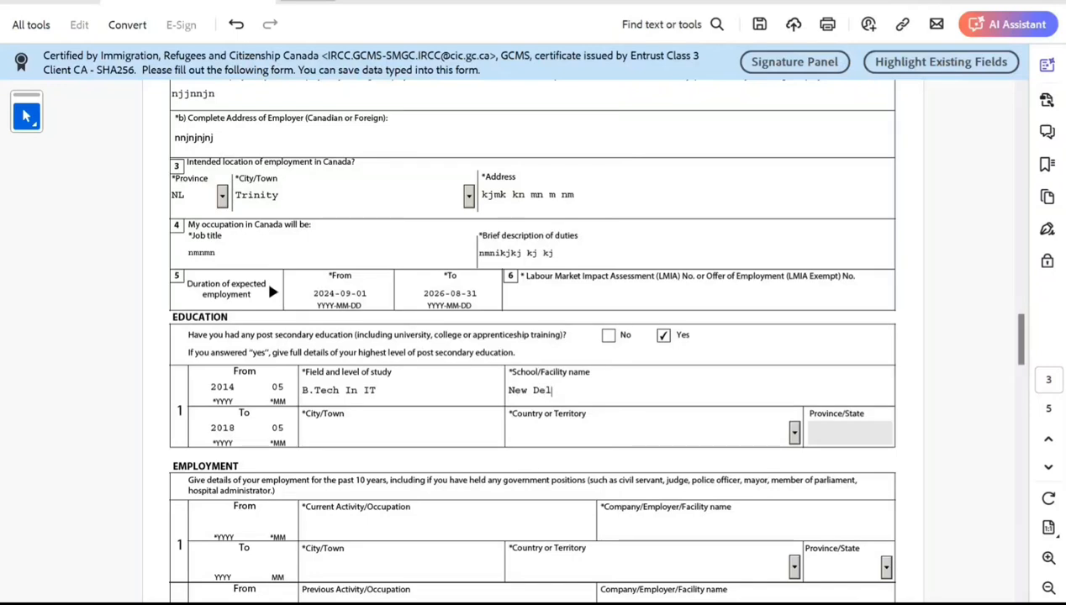
pyautogui.write('hi IT COLLEGEEE')
# Set the education city to New Delhi and the country to India.
pyautogui.press('Tab')
pyautogui.press('Tab')
pyautogui.press('Tab')
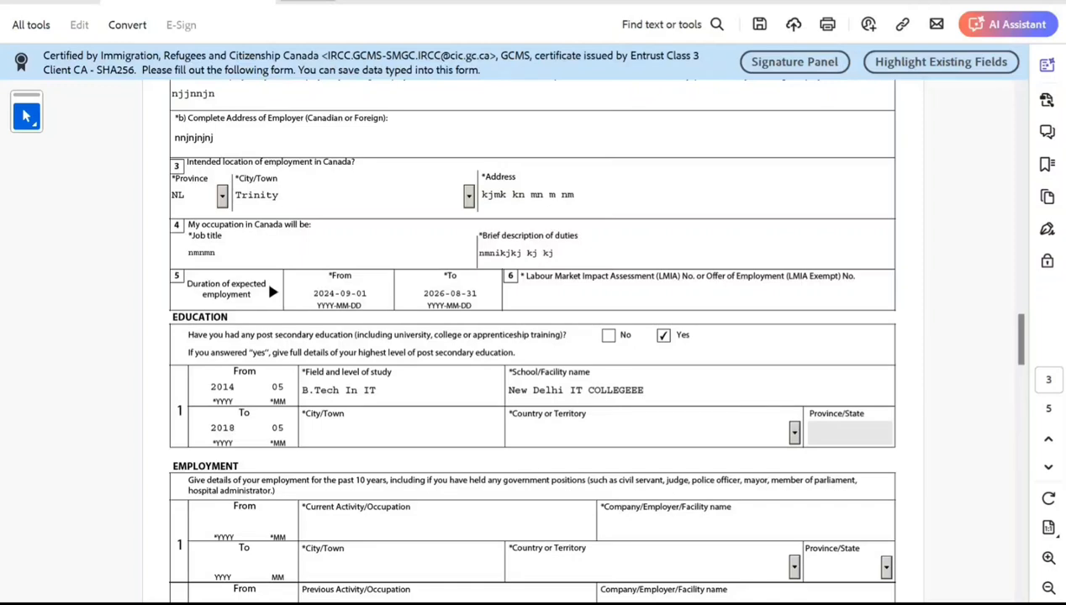
pyautogui.write('New Delhi')
pyautogui.press('Tab')
pyautogui.write('in')
pyautogui.press('Tab')
# Review the employment history section of the form.
pyautogui.scroll(-2, 532, 337)
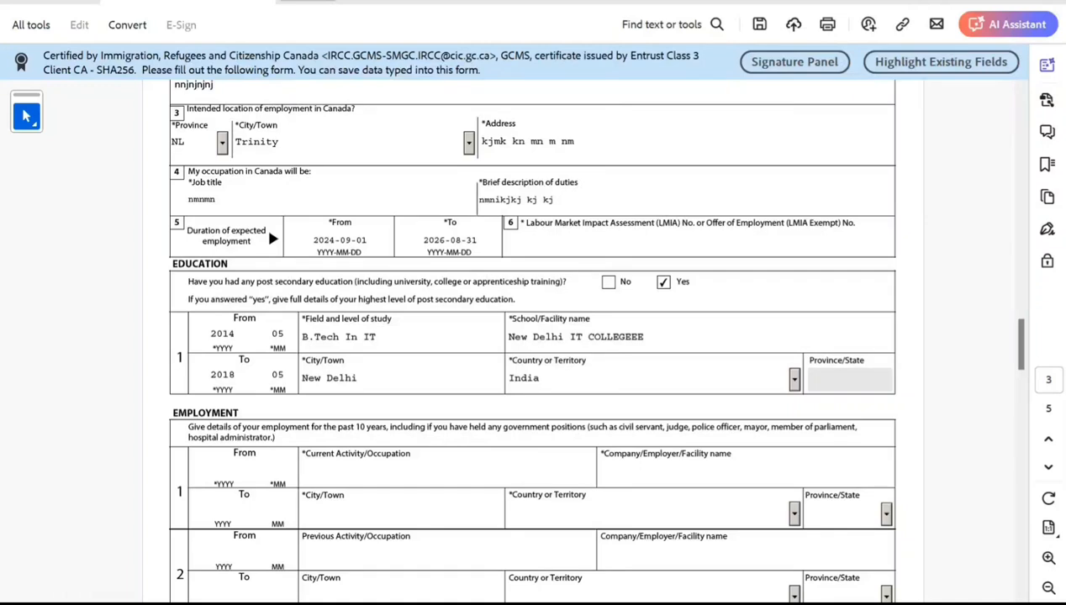
pyautogui.scroll(-1, 529, 337)
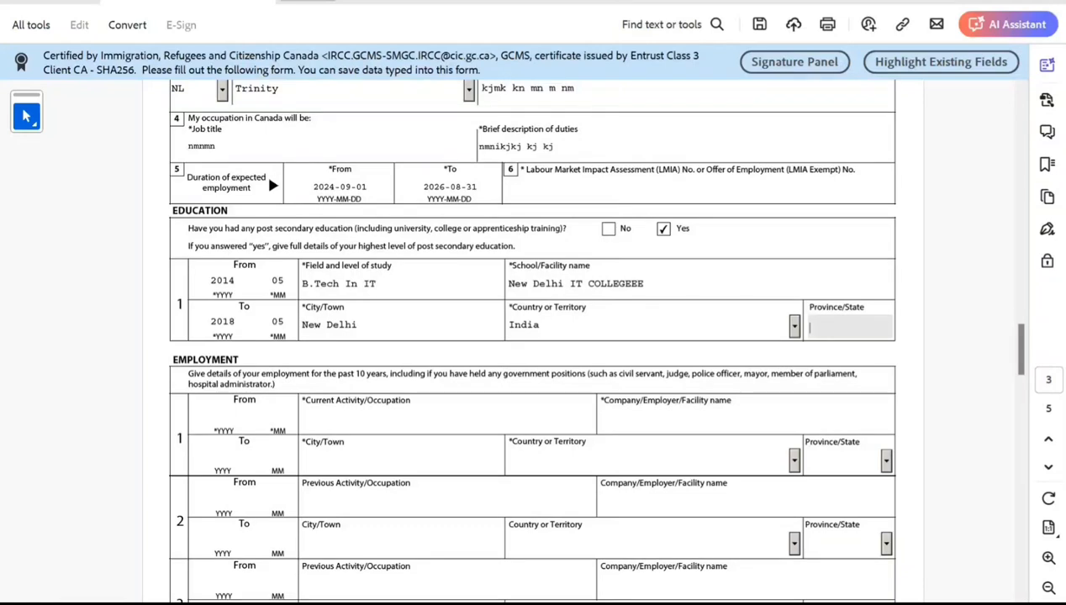
pyautogui.scroll(-1, 530, 336)
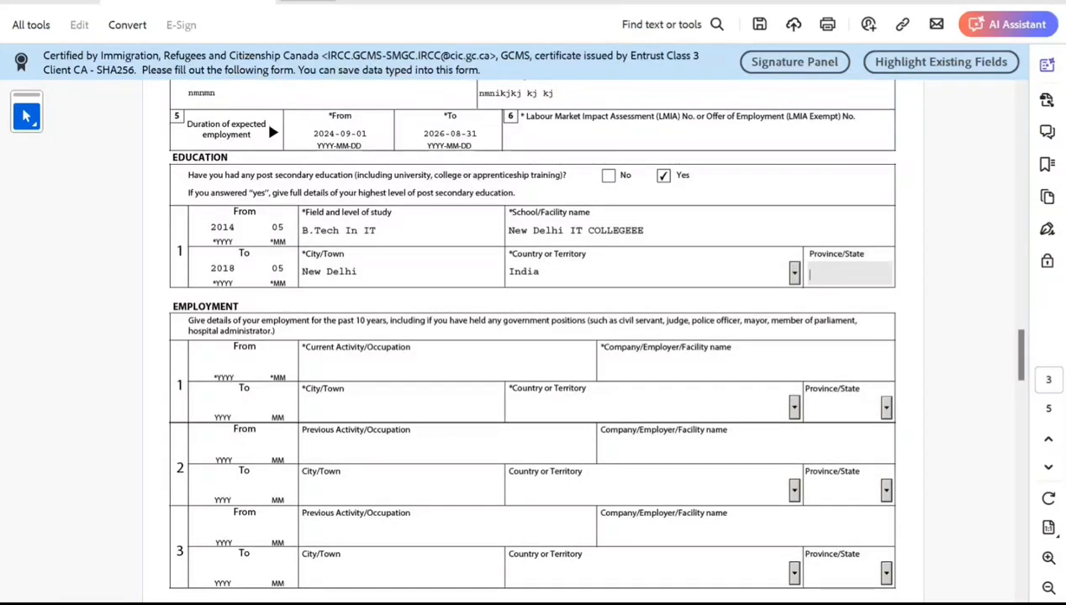
pyautogui.scroll(-3, 530, 336)
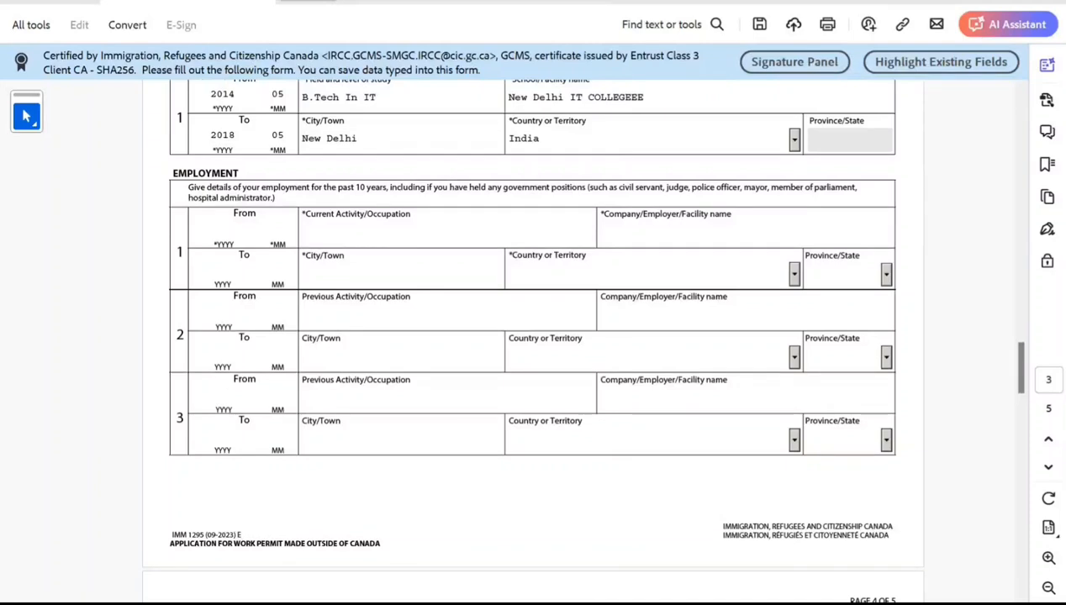
pyautogui.scroll(-1, 530, 336)
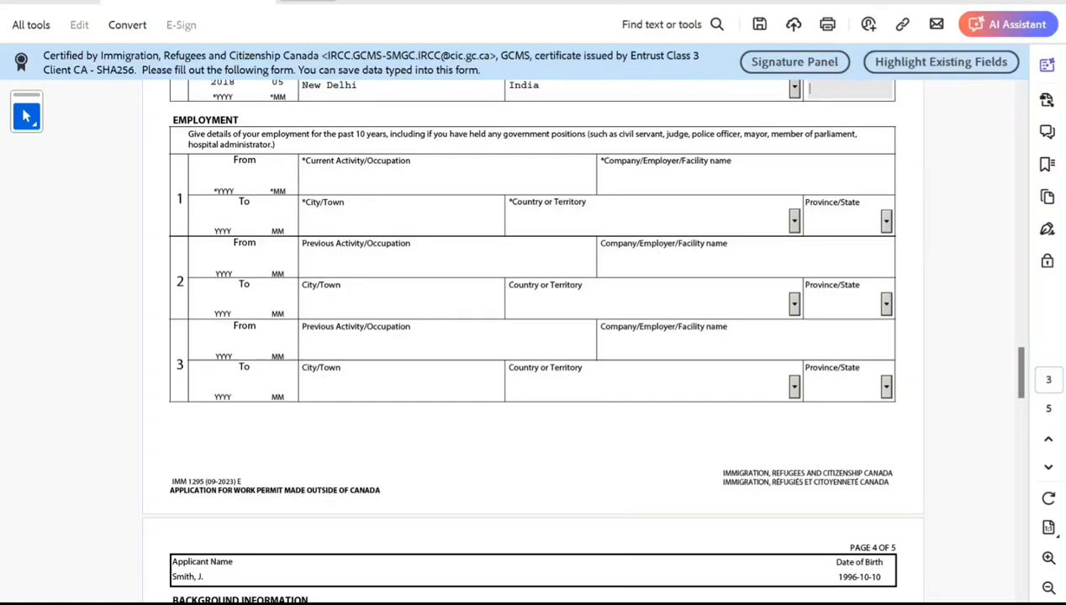
pyautogui.scroll(1, 527, 336)
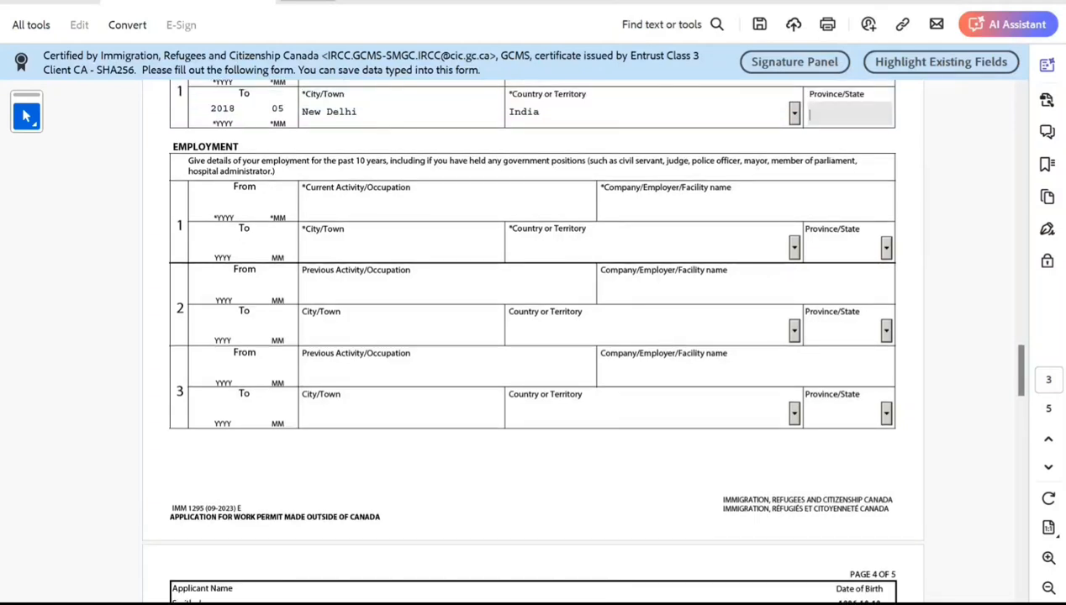
pyautogui.scroll(-1, 528, 336)
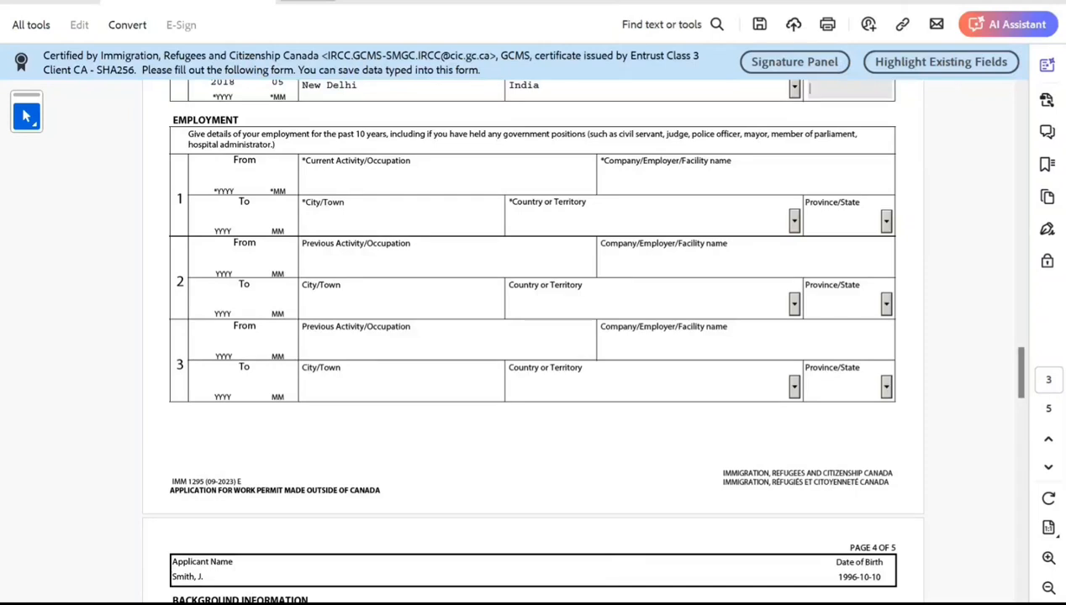
pyautogui.scroll(-6, 527, 337)
pyautogui.scroll(-6, 527, 337)
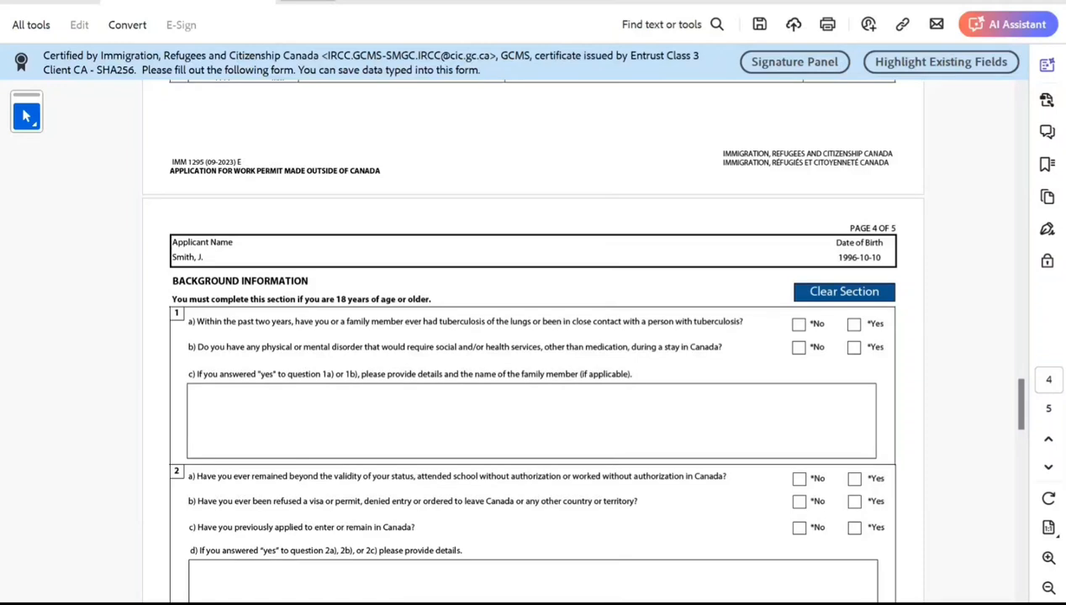
# Answer No to background questions 1a, 1b, 2a, 2b and 2c.
pyautogui.click(798, 324)
pyautogui.click(798, 347)
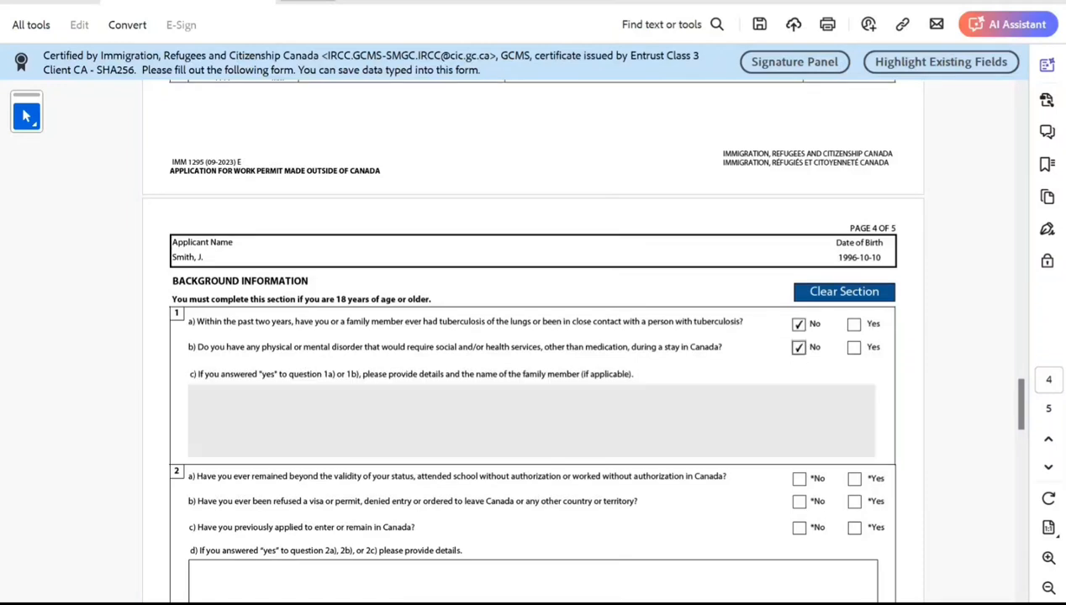
pyautogui.scroll(-1, 536, 336)
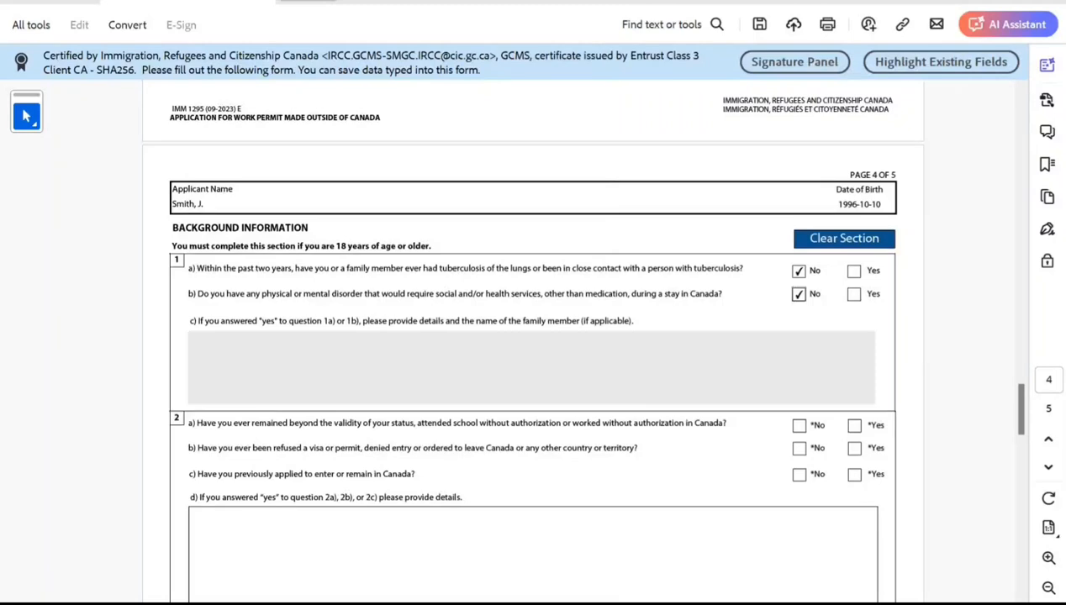
pyautogui.click(798, 426)
pyautogui.click(798, 448)
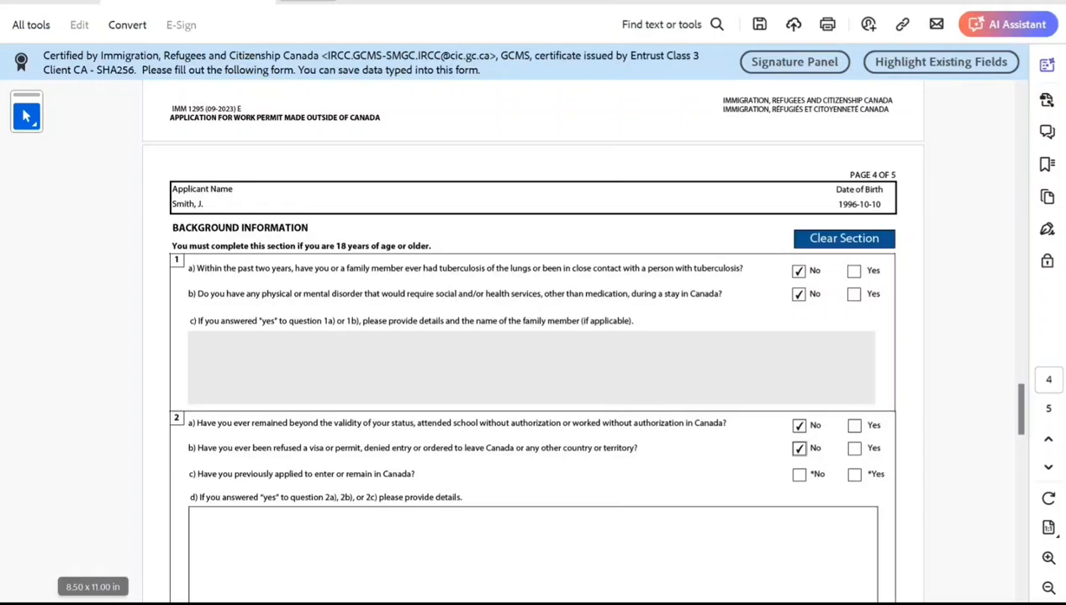
pyautogui.click(798, 474)
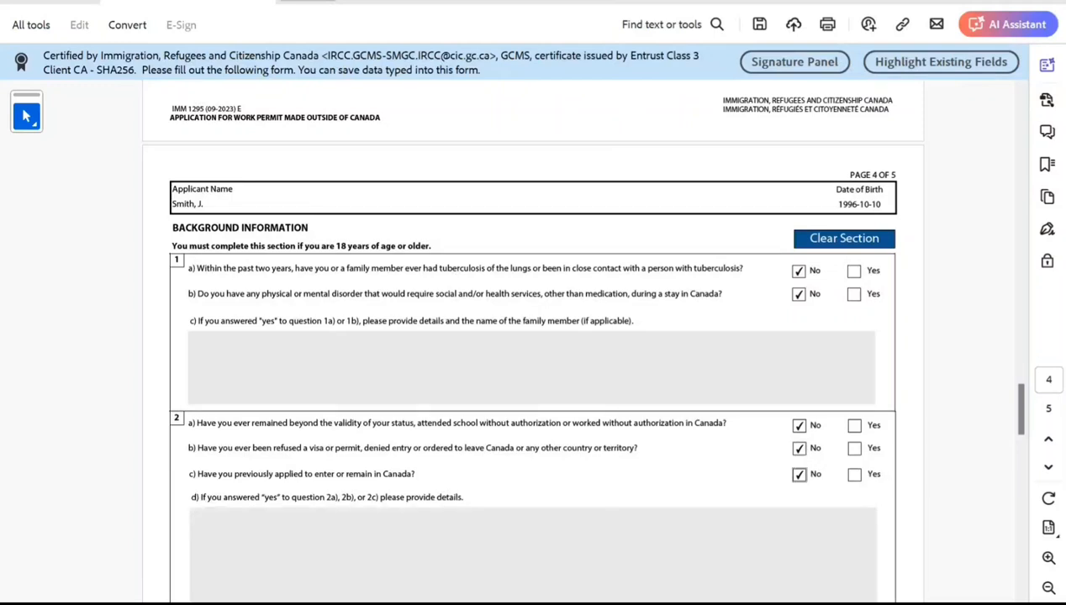
# Answer No to background questions 3a, 4a, 5 and 6.
pyautogui.scroll(-5, 531, 336)
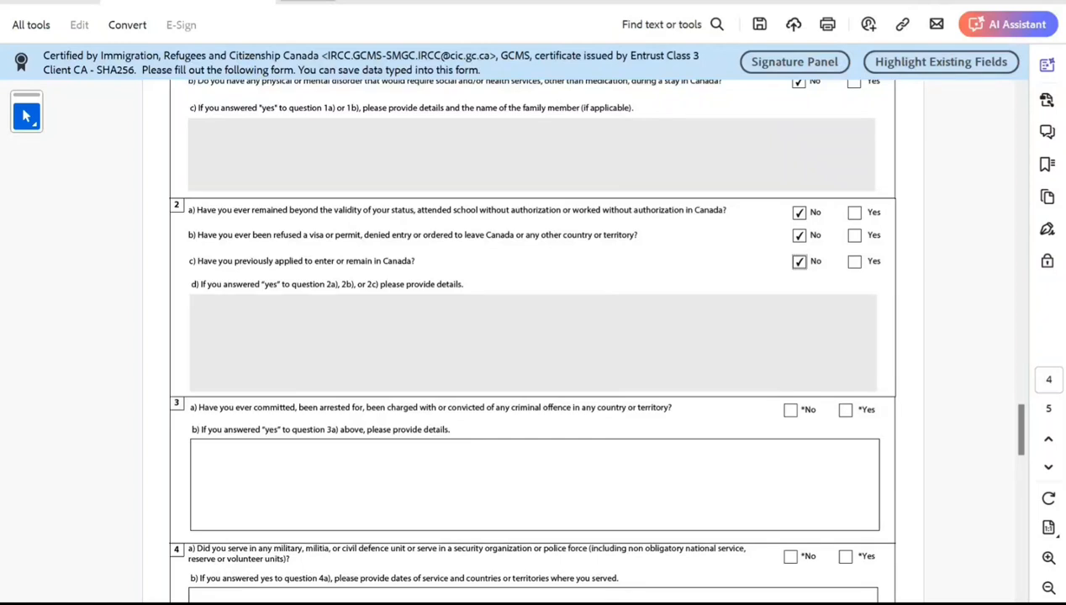
pyautogui.click(791, 409)
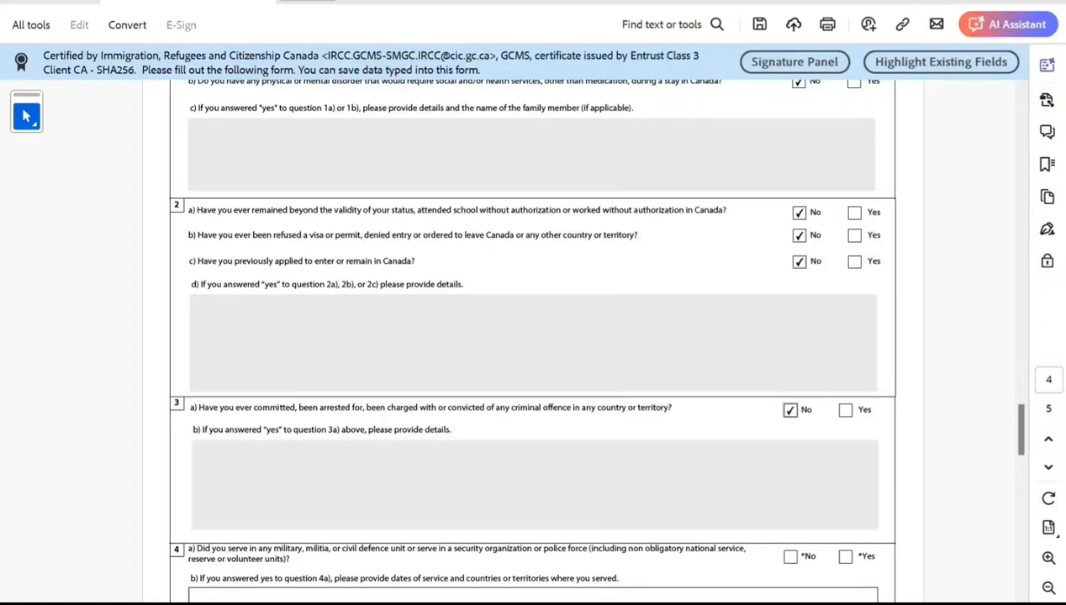
pyautogui.scroll(-2, 790, 410)
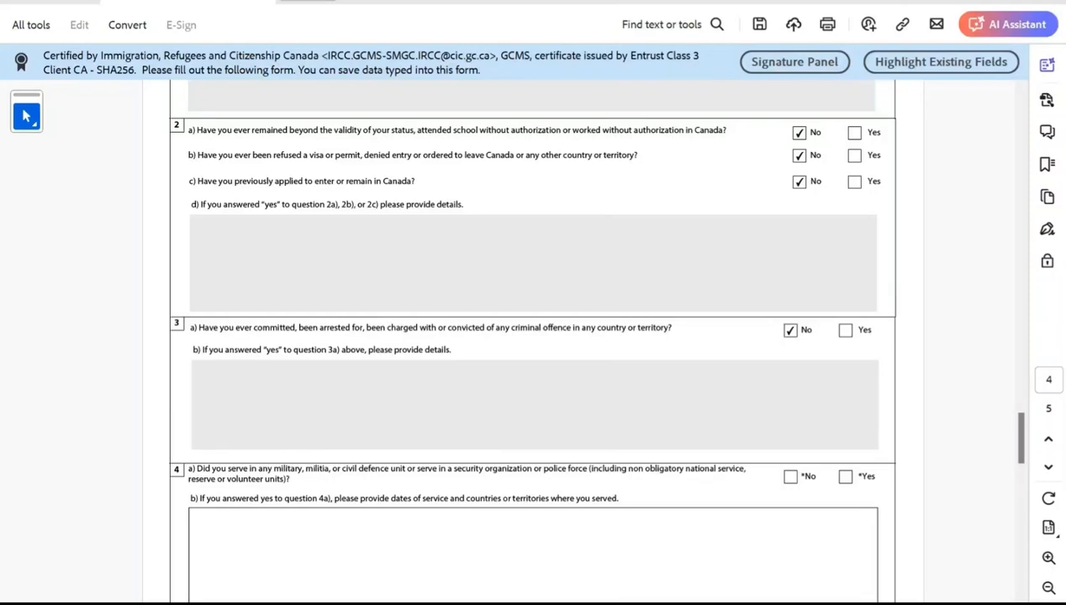
pyautogui.click(790, 477)
pyautogui.scroll(-4, 790, 476)
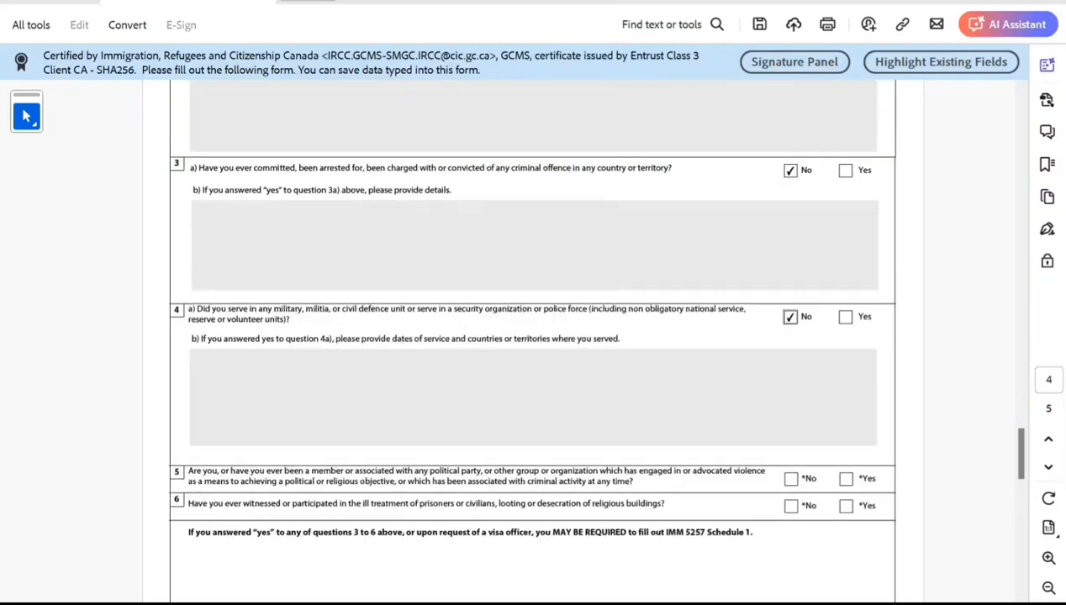
pyautogui.click(791, 478)
pyautogui.click(790, 506)
# Consent to future contact by IRCC and pick 2024-06-19 as the signature date.
pyautogui.scroll(-3, 790, 505)
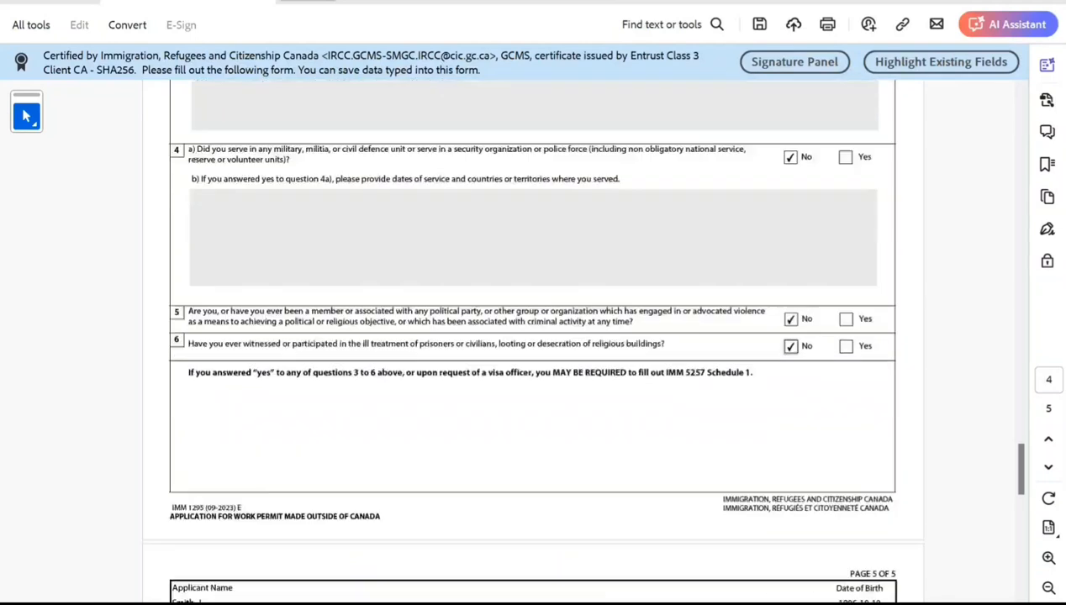
pyautogui.scroll(-12, 533, 336)
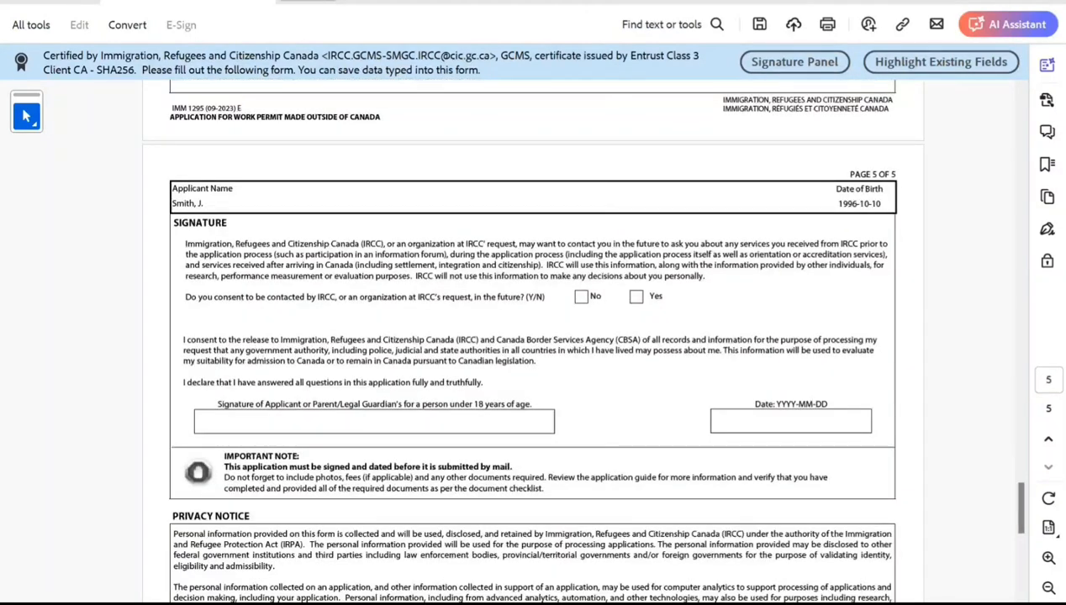
pyautogui.click(636, 297)
pyautogui.click(879, 421)
pyautogui.click(790, 498)
pyautogui.click(373, 422)
pyautogui.scroll(-5, 532, 336)
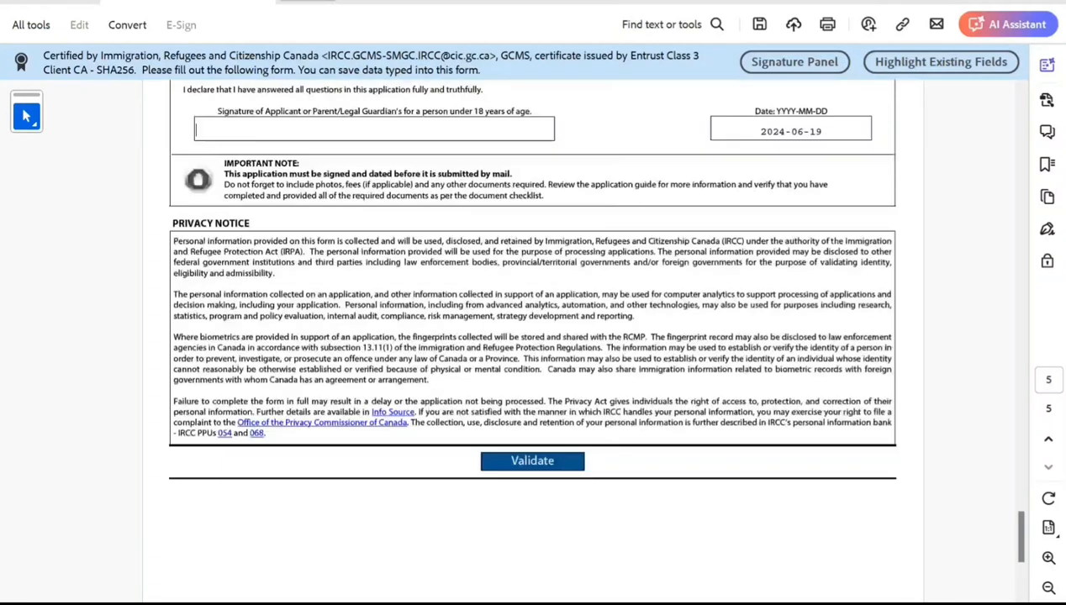
# Validate the form and dismiss the validation error.
pyautogui.click(532, 461)
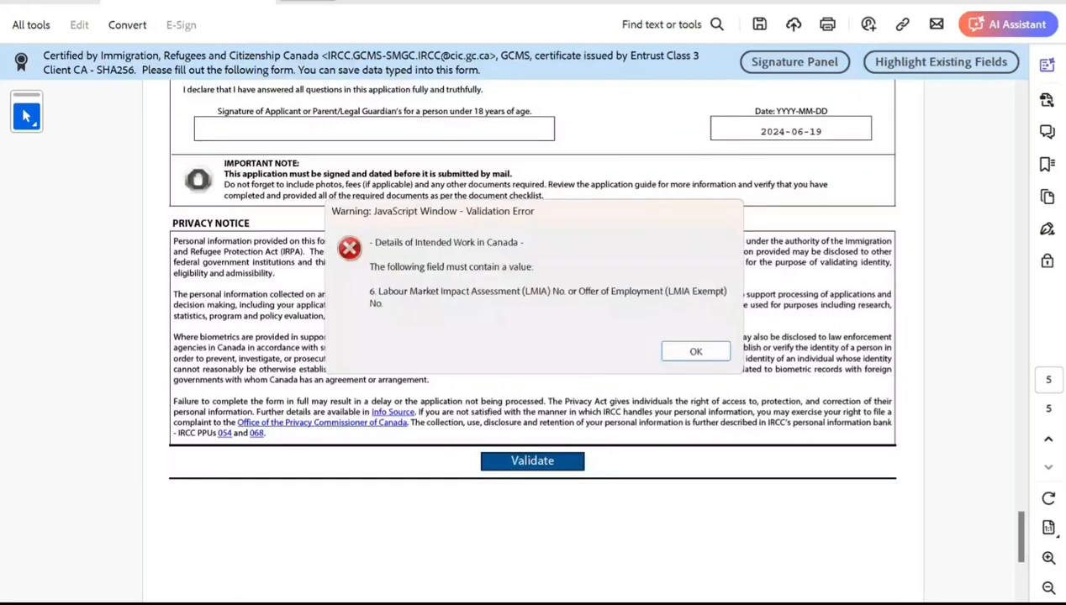
pyautogui.click(691, 351)
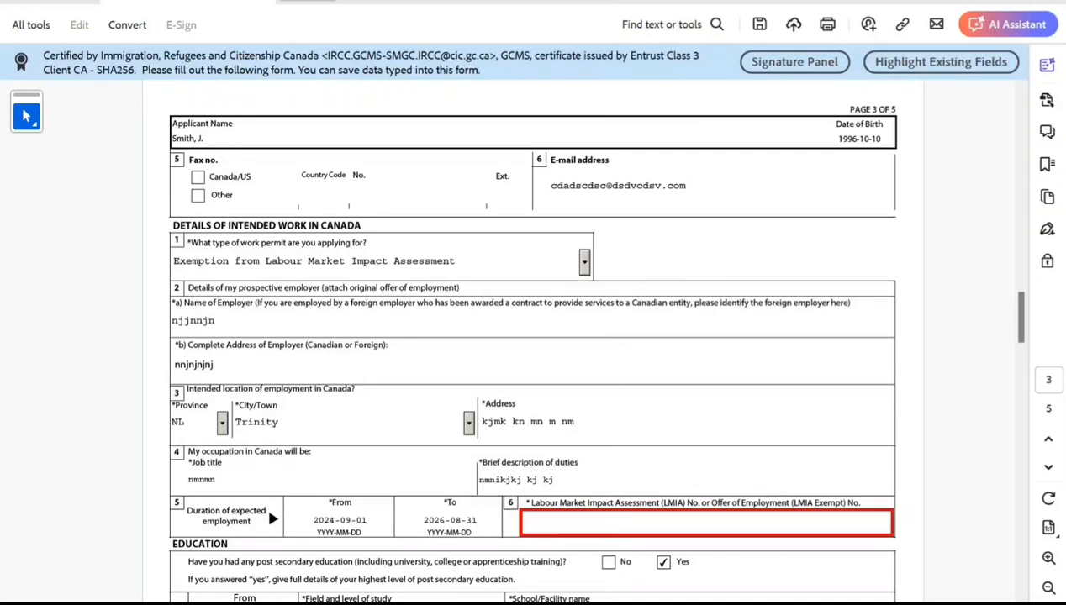
# Enter the LMIA or Offer of Employment number in the required letter-plus-seven-digit format.
pyautogui.write('787878787')
pyautogui.press('Return')
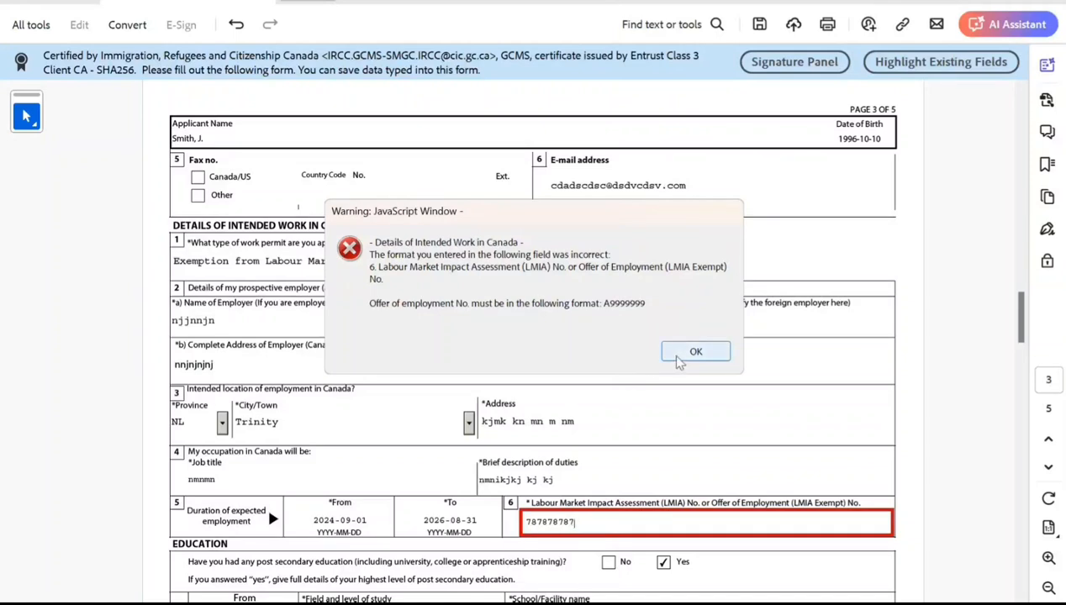
pyautogui.click(678, 357)
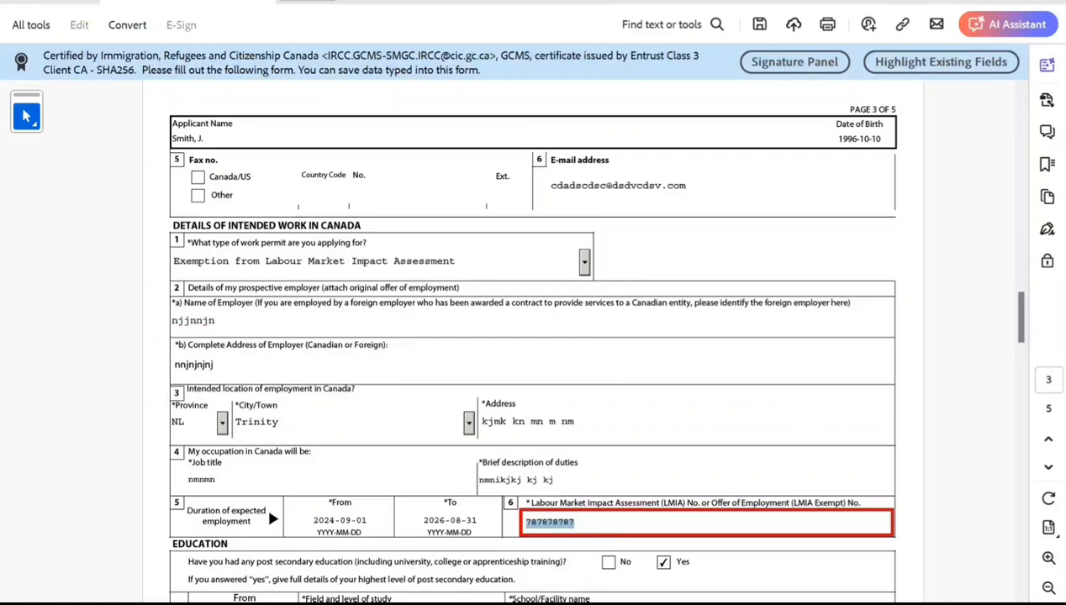
pyautogui.click(531, 523)
pyautogui.write('A')
pyautogui.press('Return')
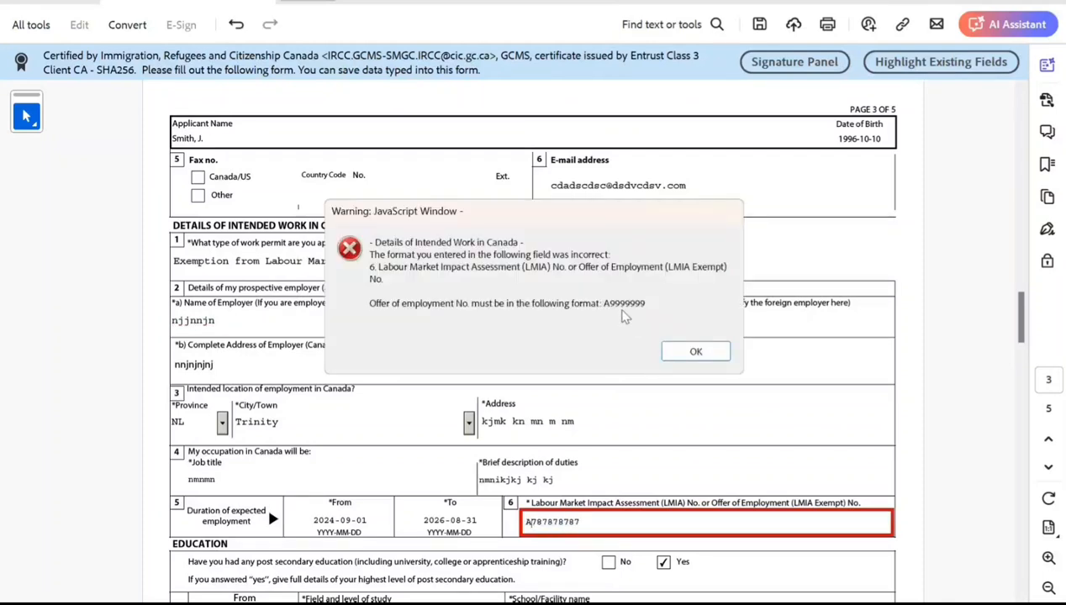
pyautogui.click(696, 352)
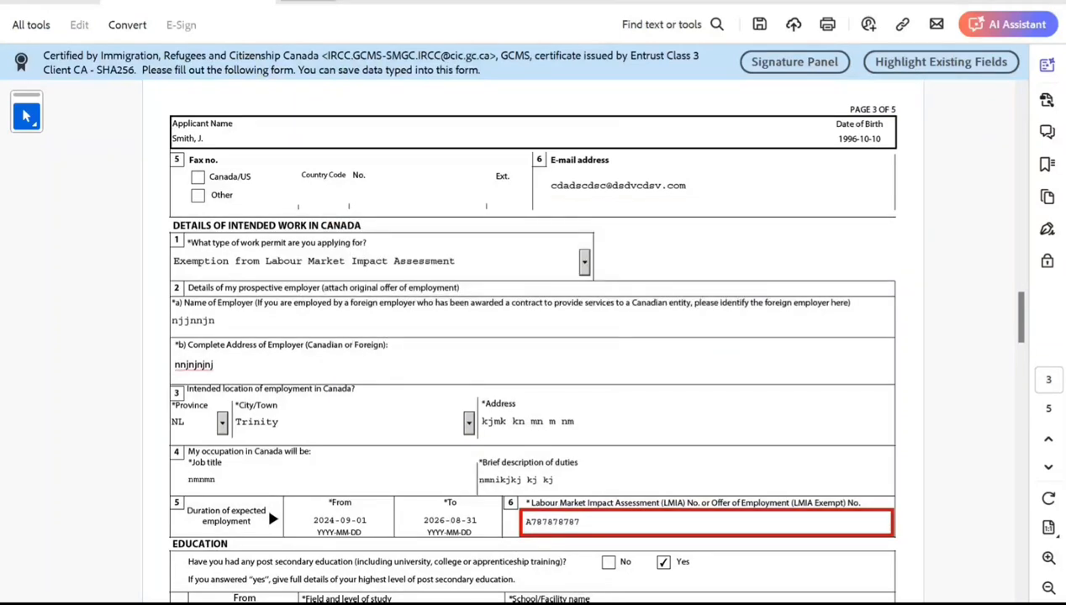
pyautogui.press('BackSpace')
pyautogui.press('BackSpace')
pyautogui.press('Return')
# Enter 2018 as the start year of the current employment.
pyautogui.scroll(-5, 533, 336)
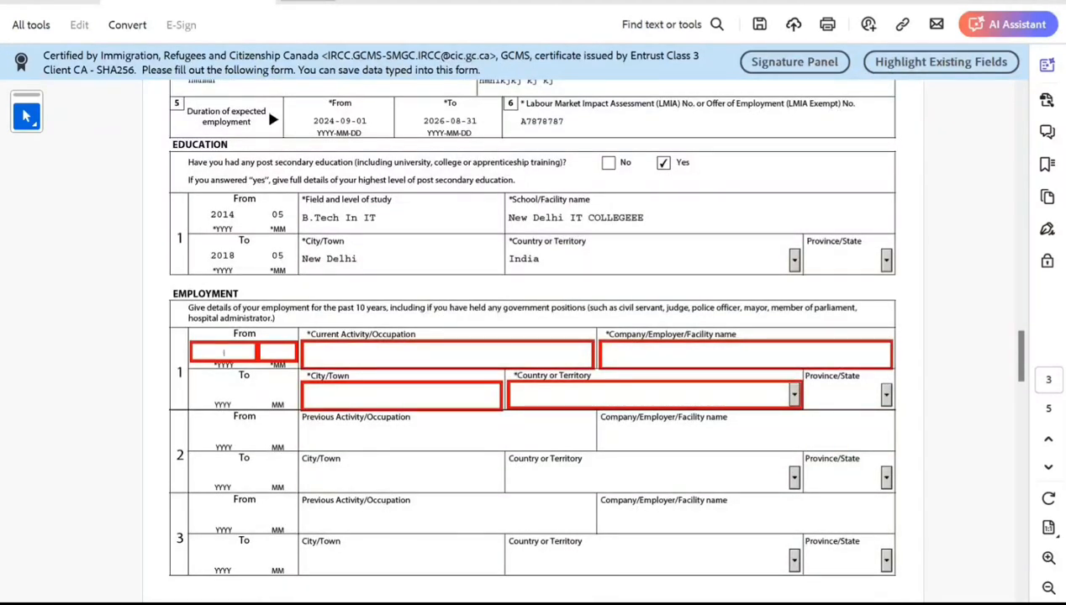
pyautogui.write('2018')
pyautogui.press('Tab')
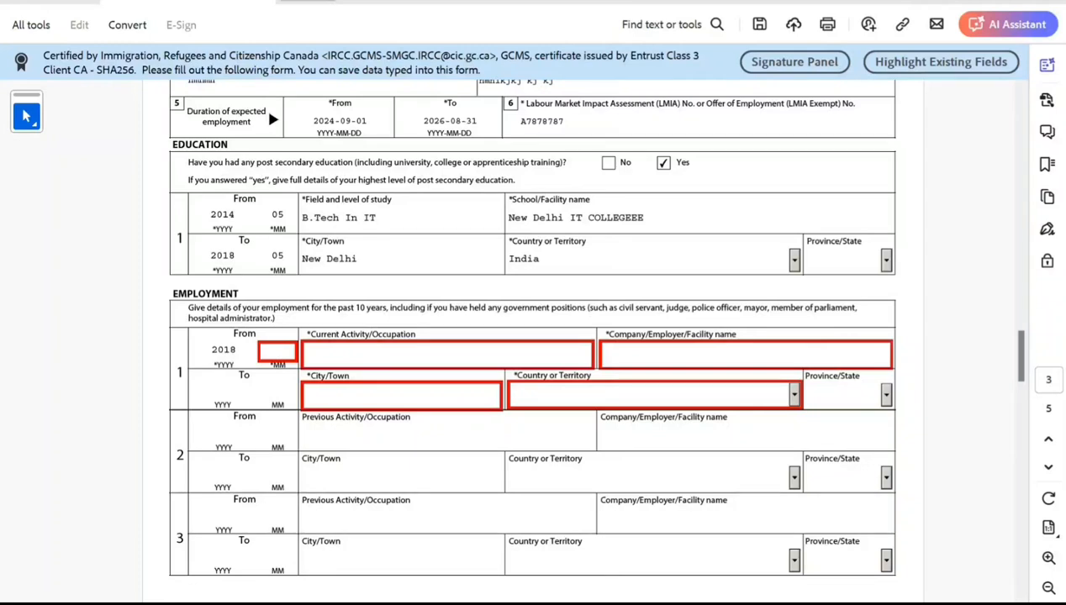
# Enter 06 as the start month and IT CONSULTANT as the current activity/occupation.
pyautogui.write('06')
pyautogui.press('Tab')
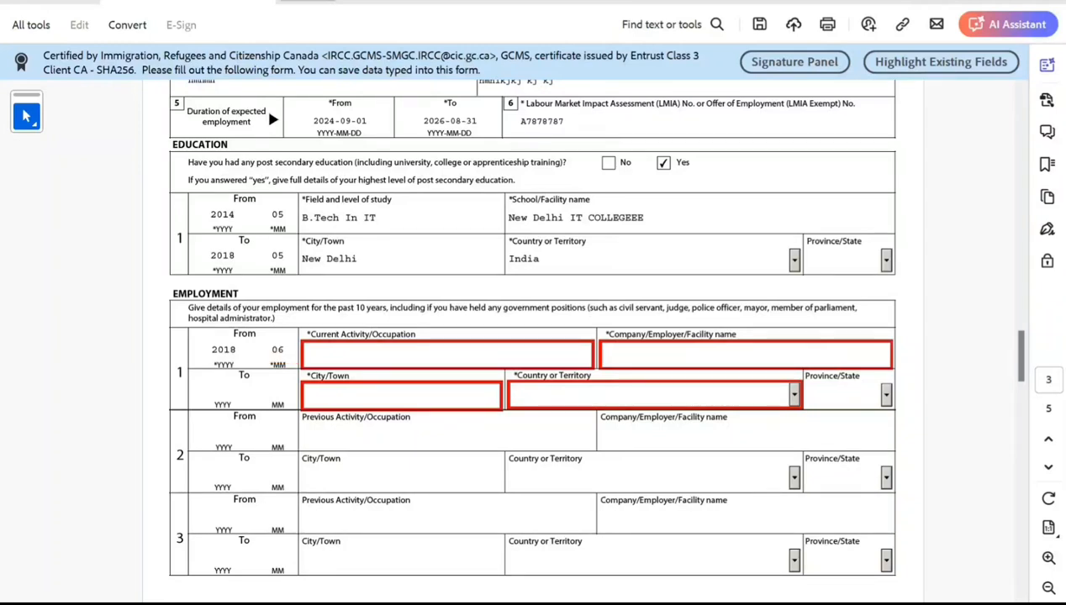
pyautogui.write('IT CONSULTANT')
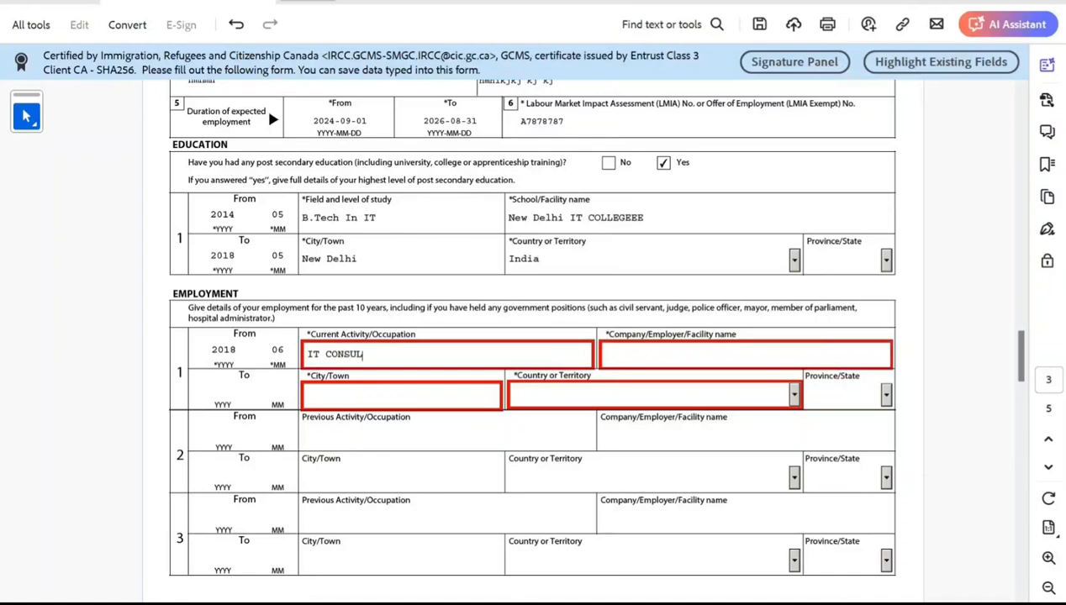
pyautogui.press('Tab')
# Enter NEW DELHI ITTTTTT as the current company/employer name.
pyautogui.write('NEW DELHI ITTTTTT')
pyautogui.press('Tab')
# Enter New Delhi as the current employment city and India as its country.
pyautogui.press('Tab')
pyautogui.press('Tab')
pyautogui.write('New Delhi')
pyautogui.press('Tab')
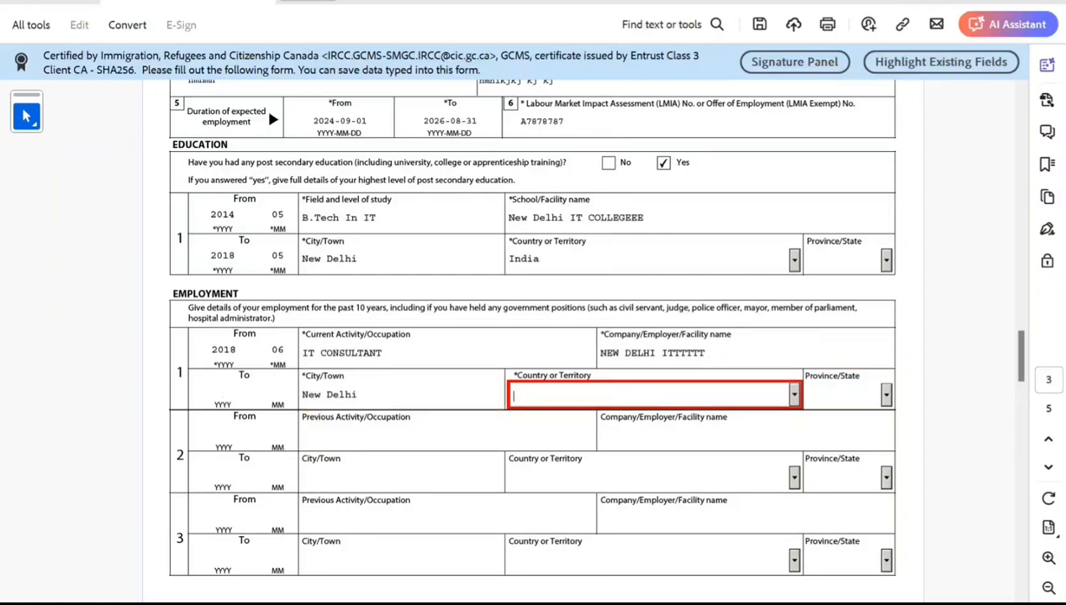
pyautogui.write('India')
pyautogui.press('Tab')
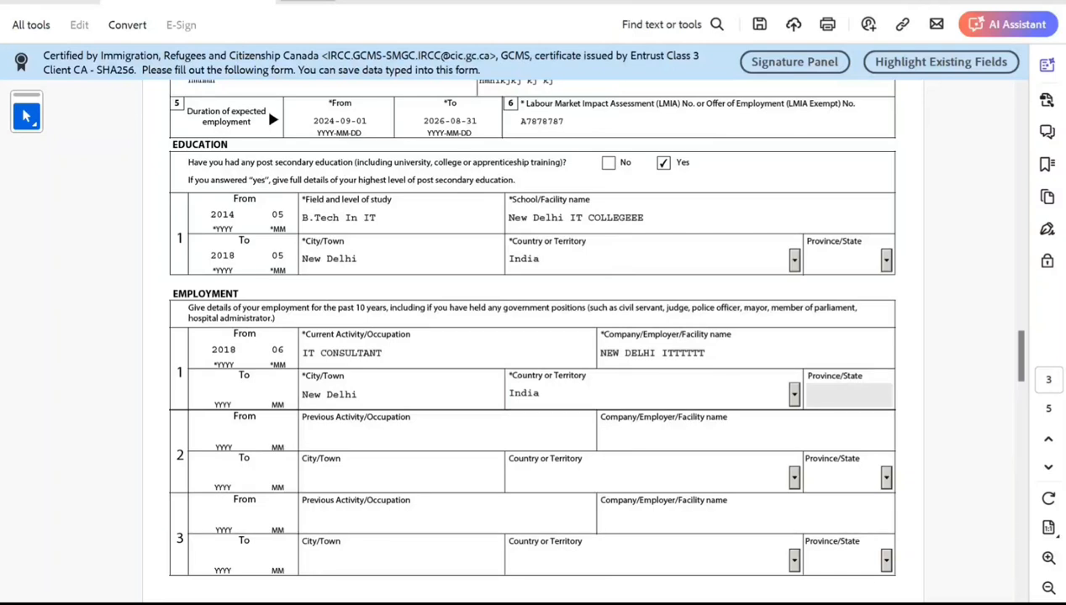
# Validate the completed form and dismiss the validation message.
pyautogui.scroll(-5, 533, 337)
pyautogui.scroll(-15, 533, 336)
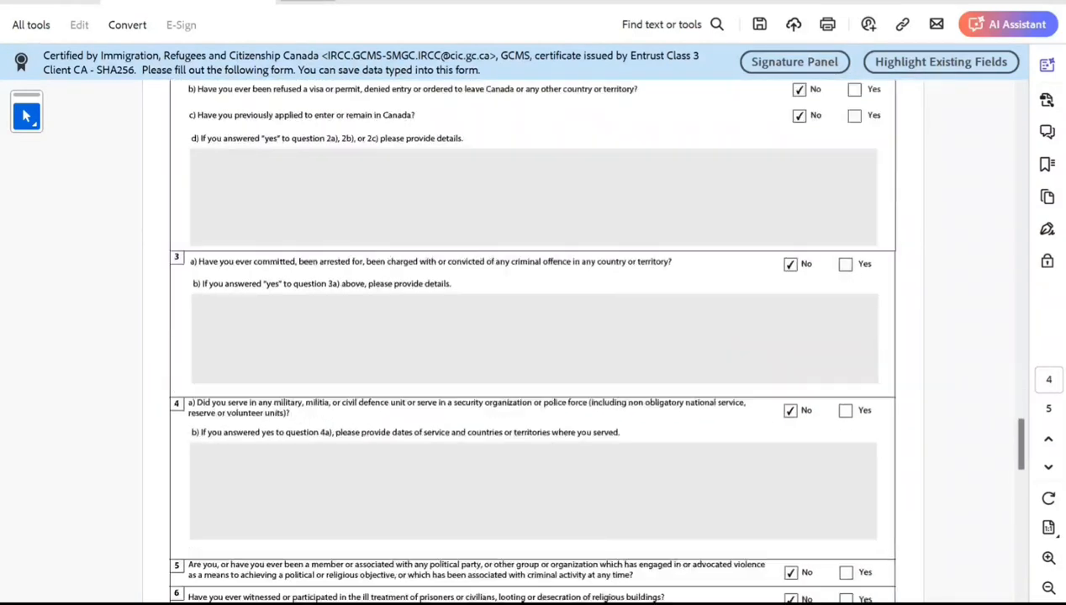
pyautogui.scroll(-10, 532, 337)
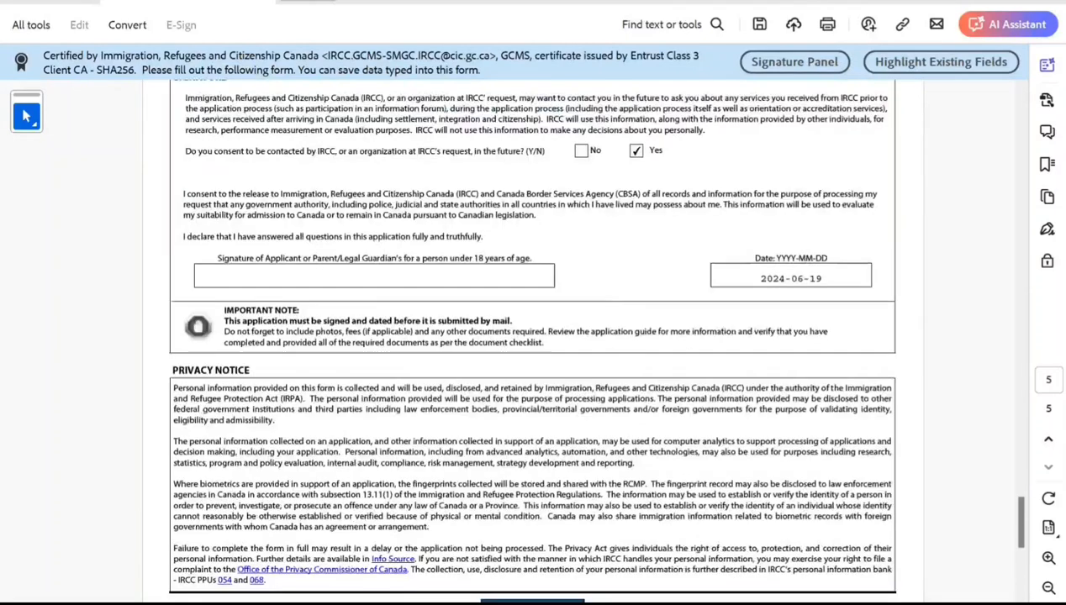
pyautogui.click(532, 475)
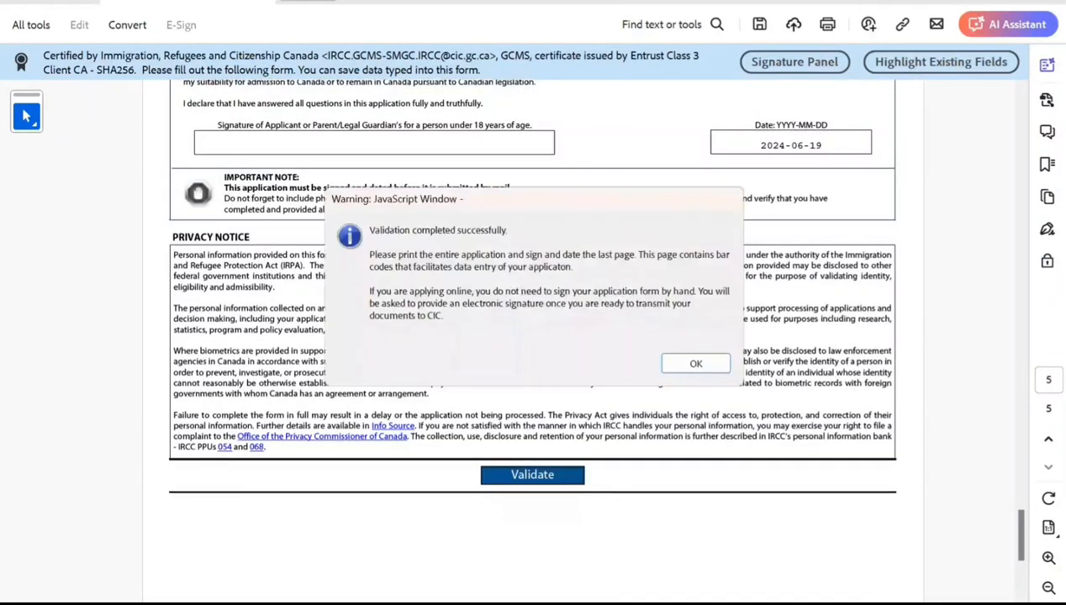
pyautogui.click(694, 363)
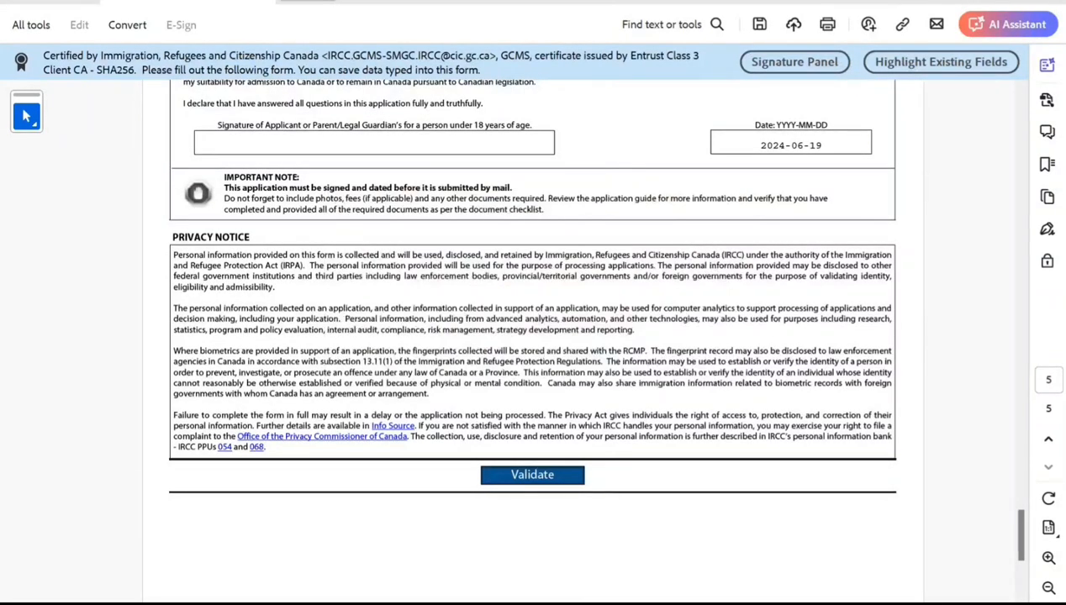
pyautogui.scroll(-6, 532, 336)
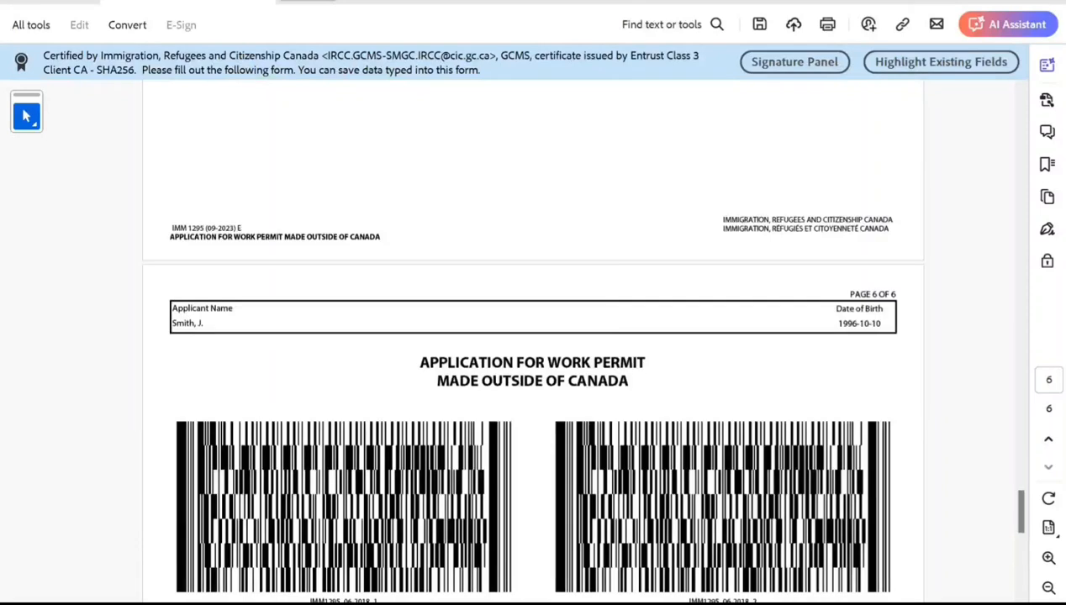
pyautogui.scroll(5, 532, 336)
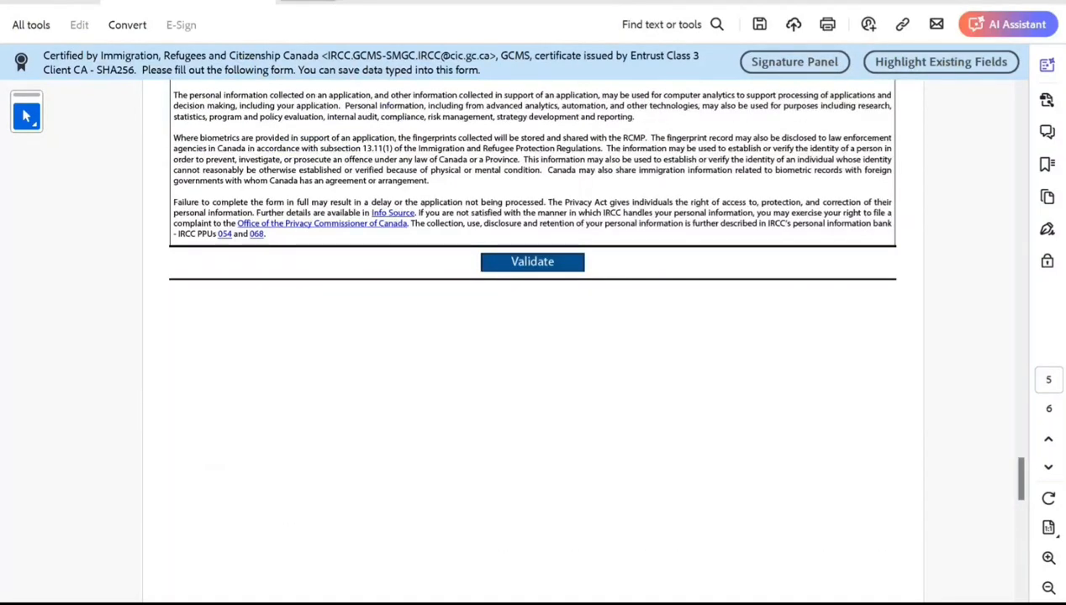